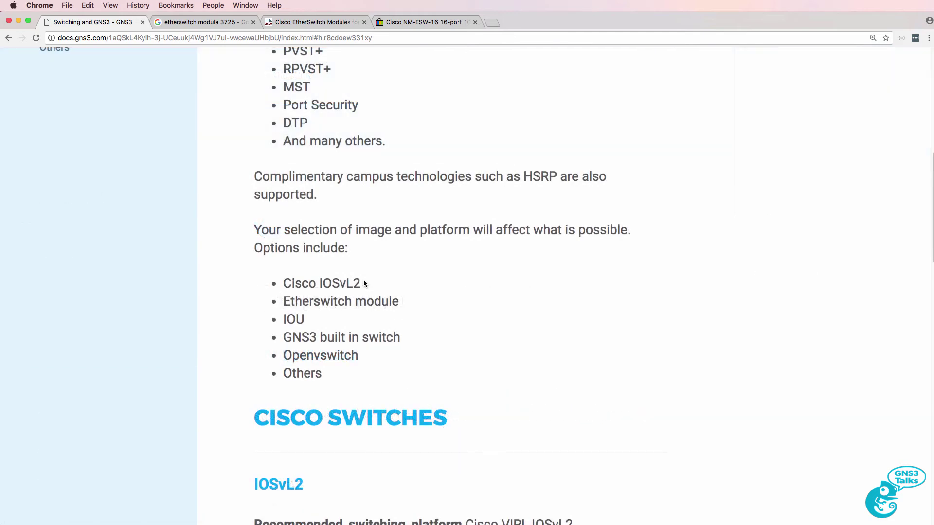
Step: Highlight the Cisco IOSvL2, GNS3 built-in switch and EtherSwitch module options in the switching list
left_click_drag(283, 284, 382, 286)
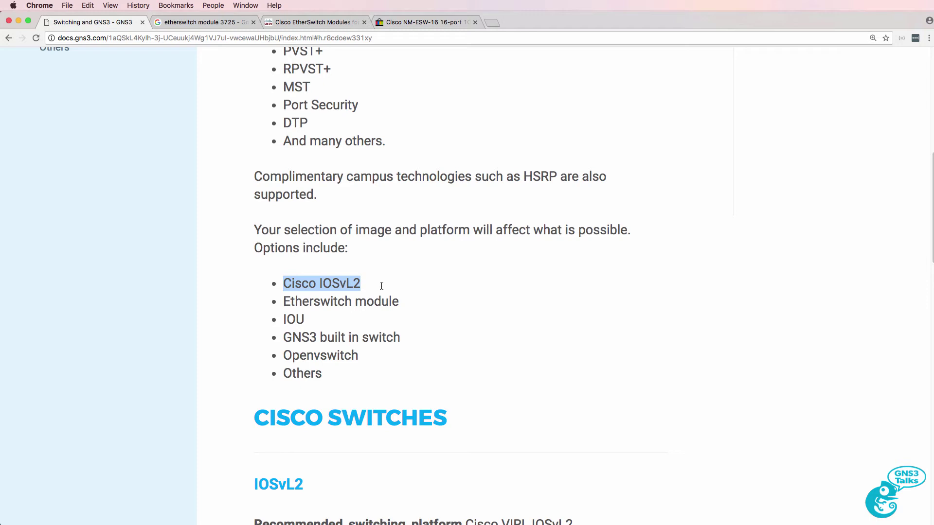
left_click_drag(282, 337, 407, 337)
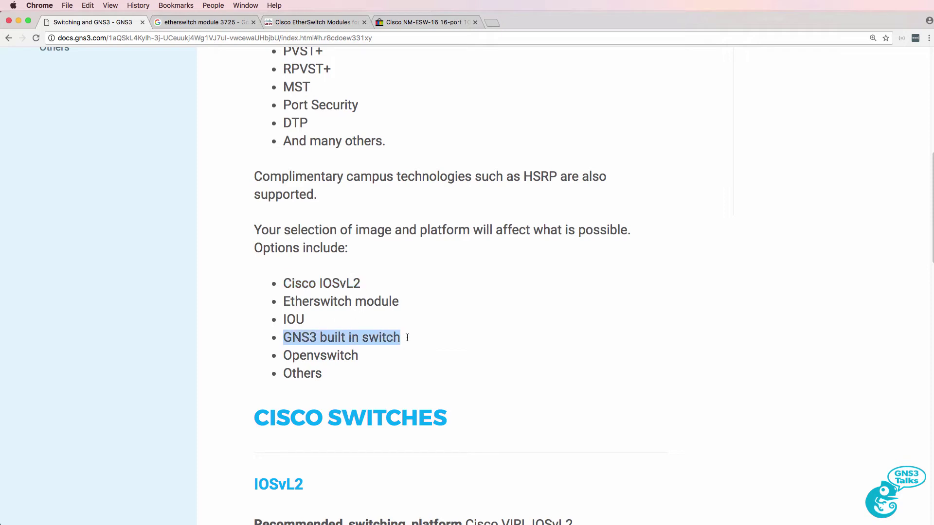
left_click_drag(282, 302, 397, 306)
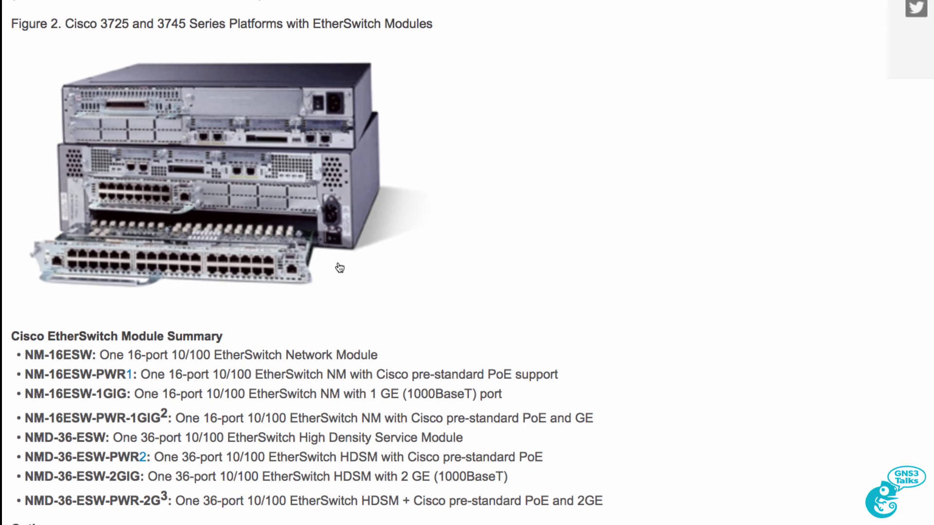
Step: Scroll back up to Figure 1 and highlight the EtherSwitch Modules data sheet title
scroll(335, 265, "up", 15)
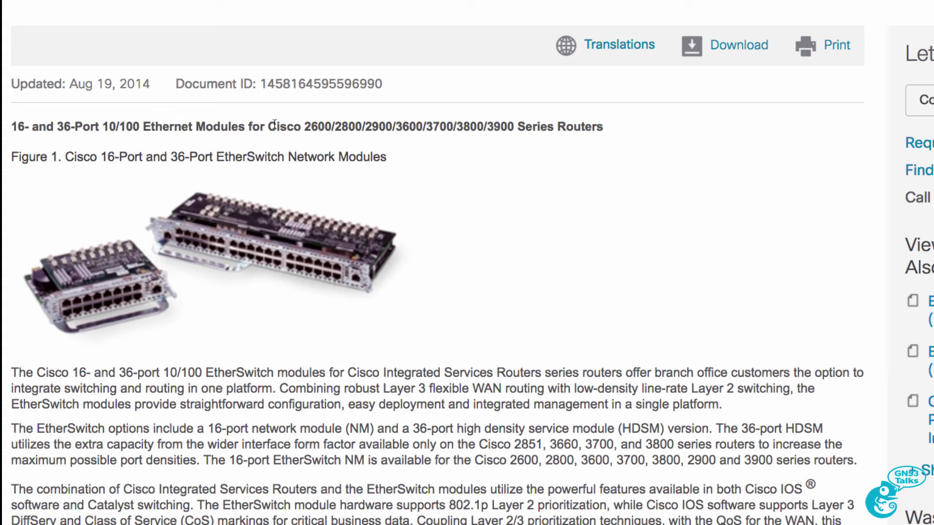
left_click_drag(270, 125, 583, 125)
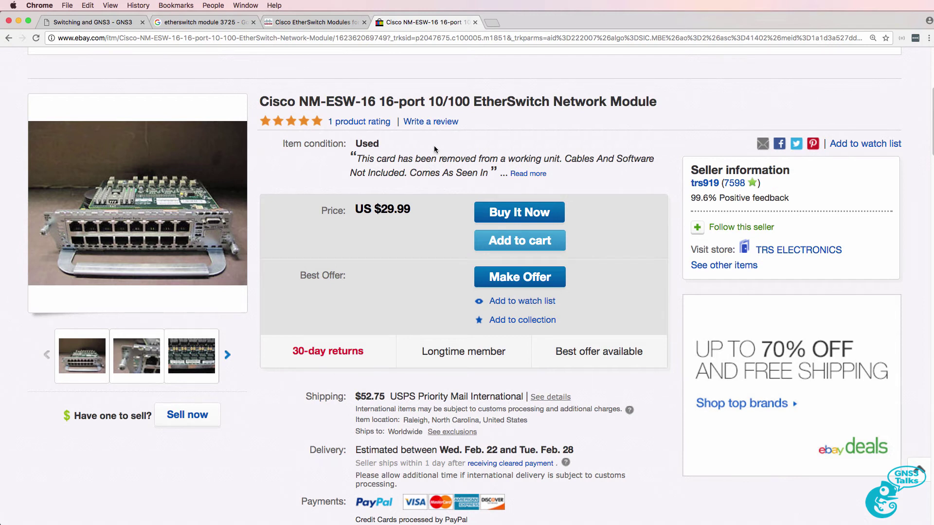
Step: Zoom into the product image of the used NM-ESW-16 module listing
mouse_move(197, 218)
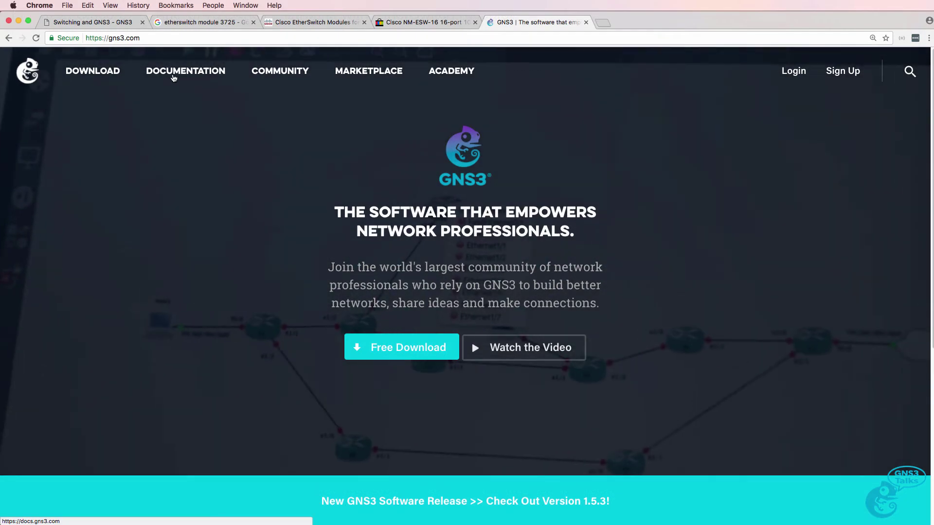
Step: Search the GNS3 documentation for 'ios', open Cisco IOS images for Dynamips, and scroll to Cisco Catalyst Switches
left_click(173, 73)
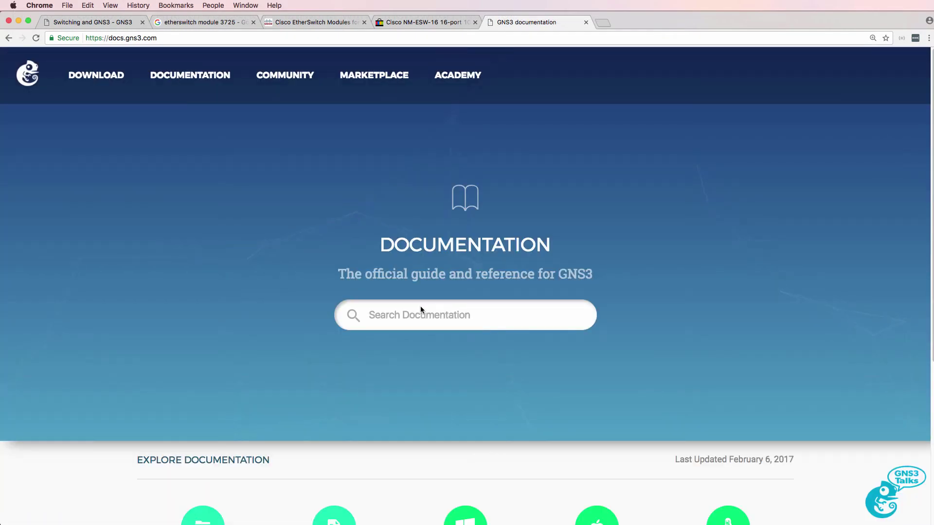
left_click(420, 314)
type("ios")
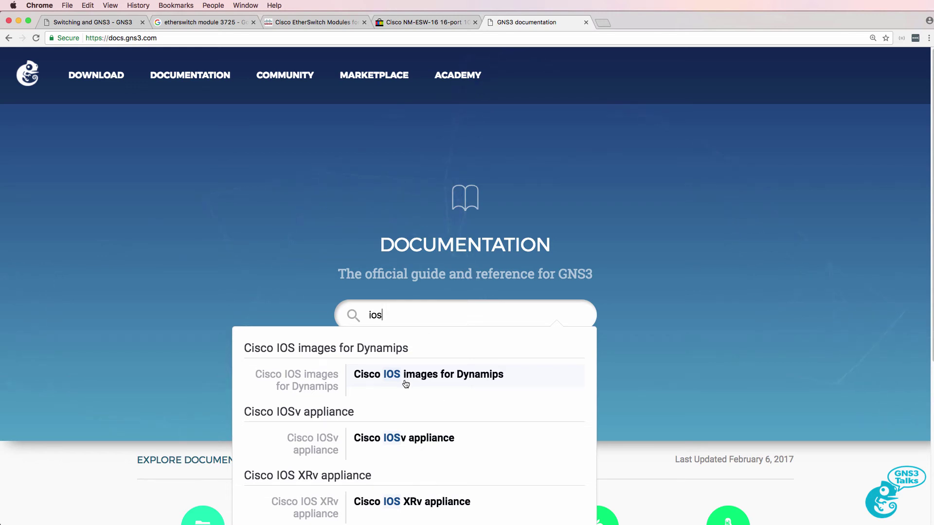
left_click(405, 384)
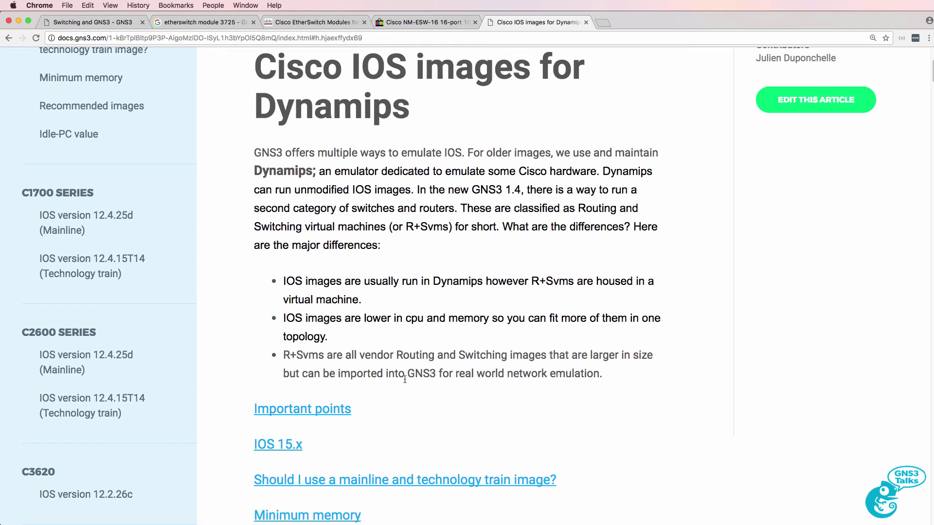
scroll(404, 379, "down", 1)
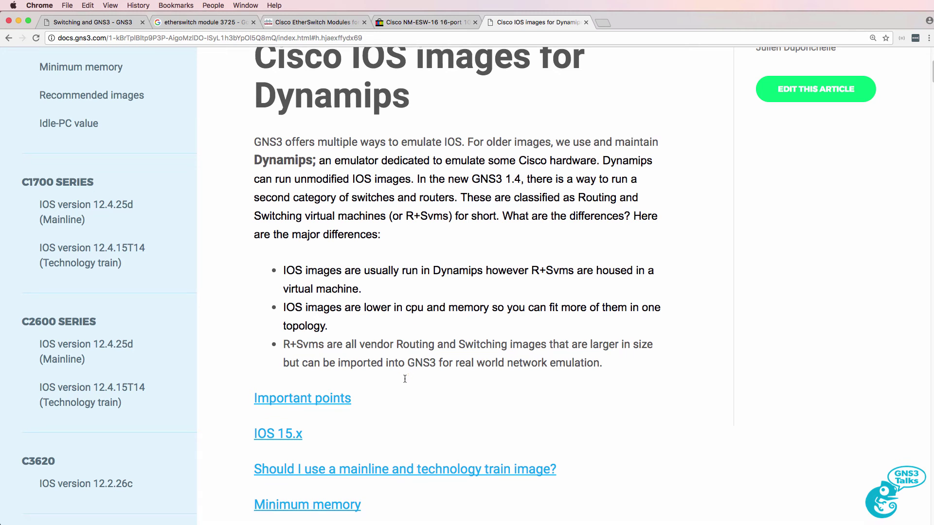
scroll(404, 379, "down", 15)
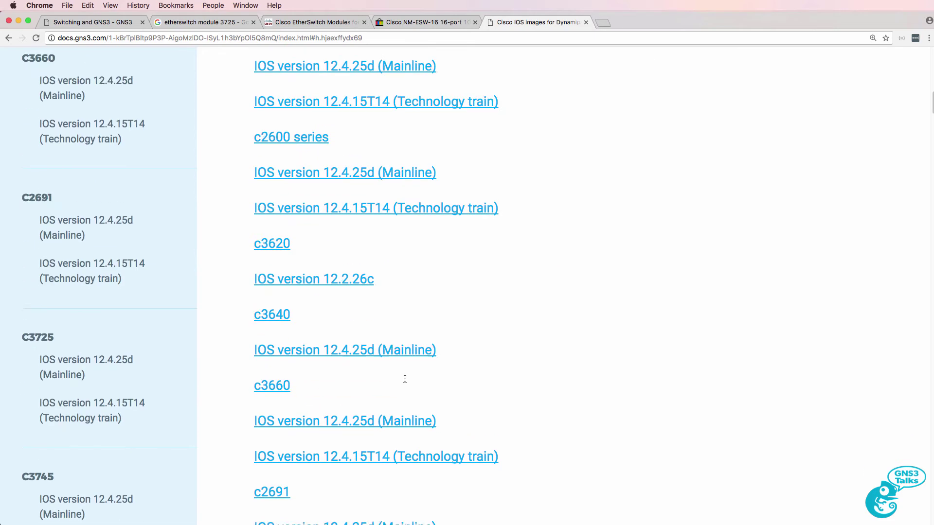
scroll(405, 378, "down", 10)
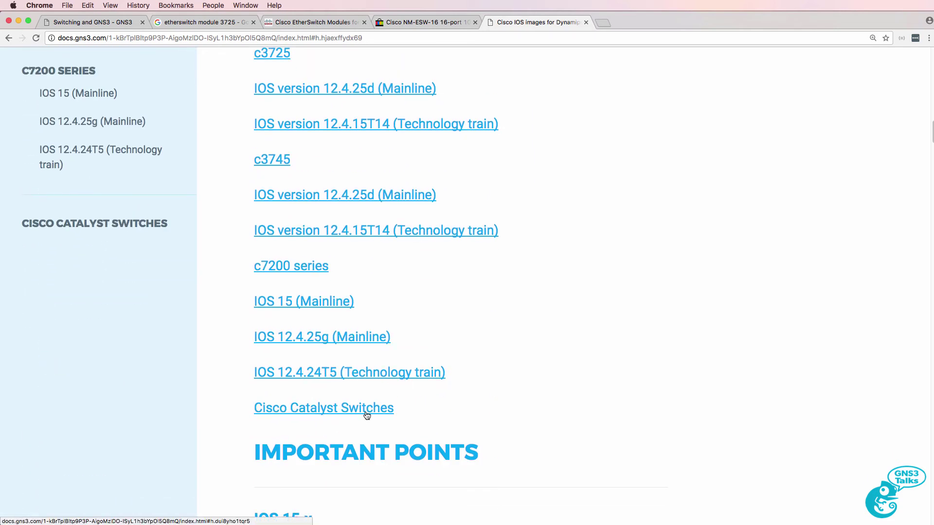
Step: Jump to Cisco Catalyst Switches and highlight the IOU L2/vIOS L2, EtherSwitch module and vlan database sentences
left_click(367, 414)
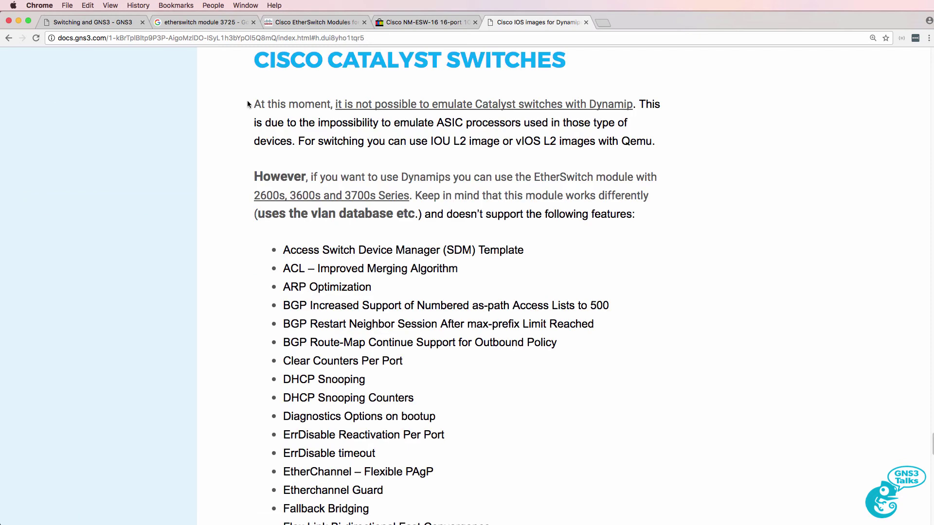
left_click_drag(249, 104, 695, 158)
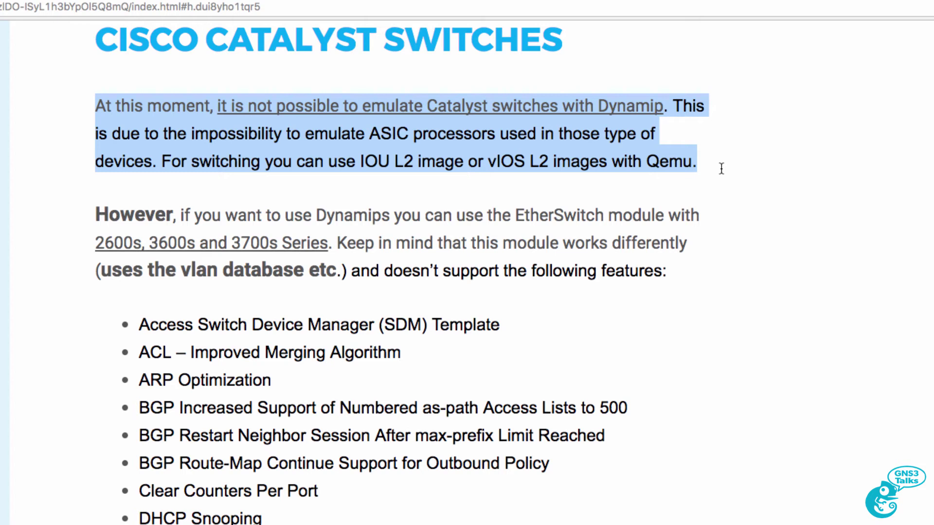
left_click_drag(158, 161, 765, 160)
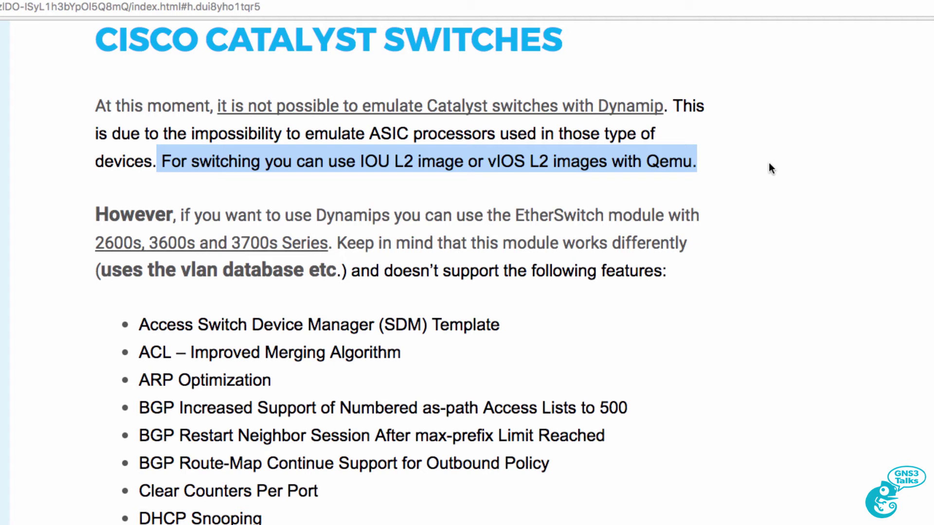
left_click_drag(96, 215, 346, 247)
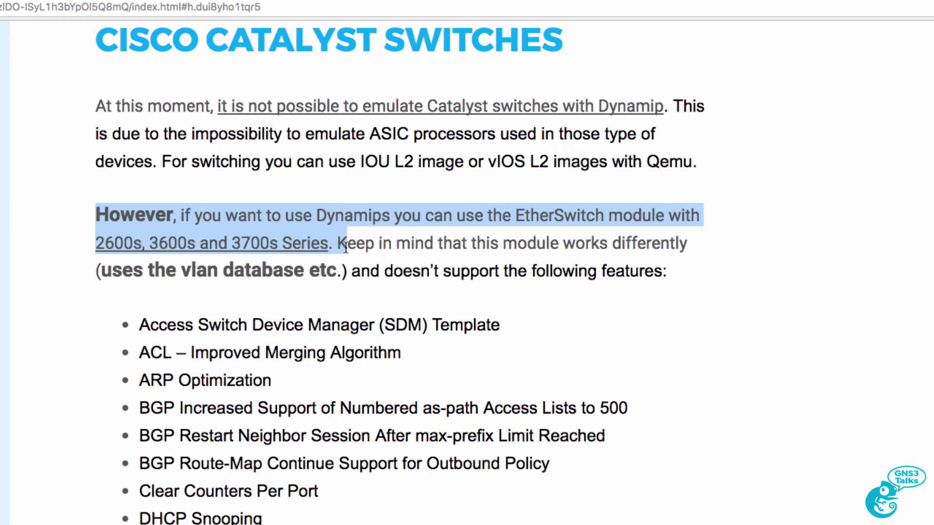
left_click(325, 246)
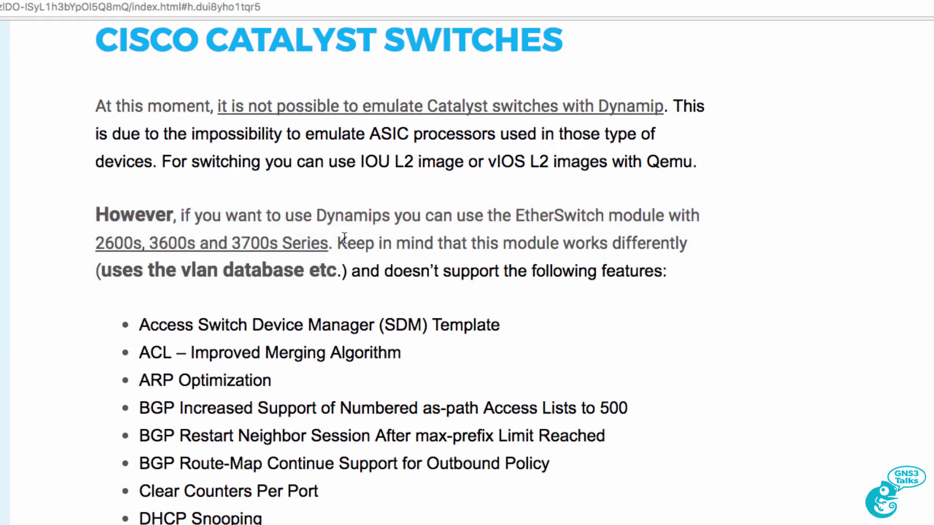
left_click_drag(339, 240, 678, 288)
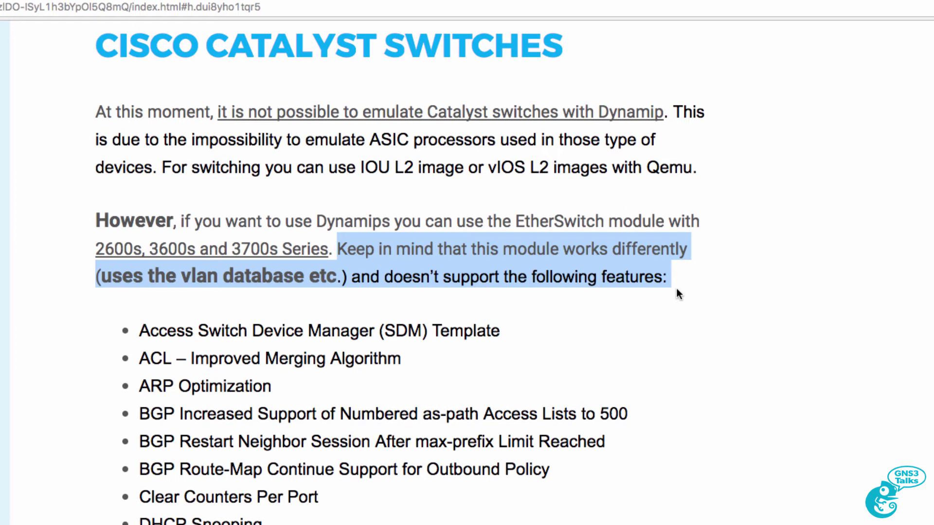
Step: Highlight unsupported EtherSwitch features such as DHCP Snooping and IEEE 802.1s MST
scroll(676, 289, "down", 5)
scroll(673, 292, "down", 3)
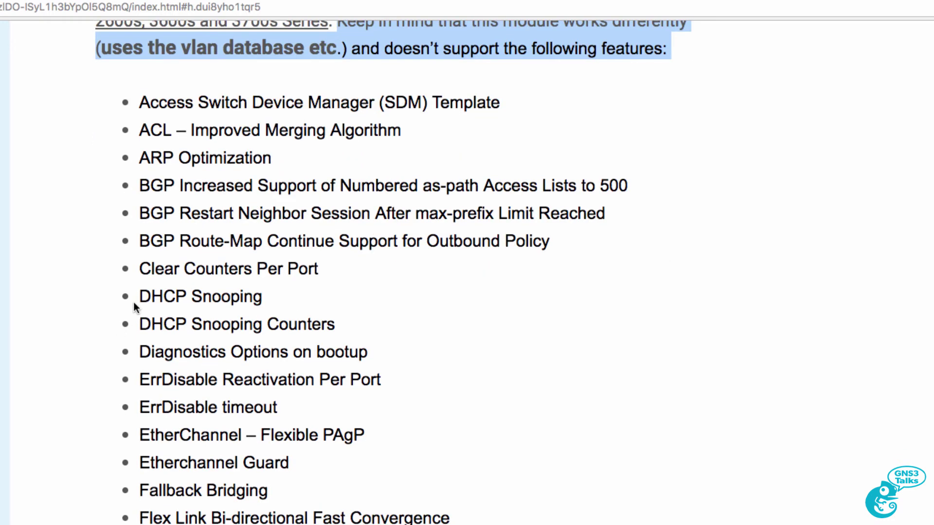
left_click_drag(139, 298, 271, 301)
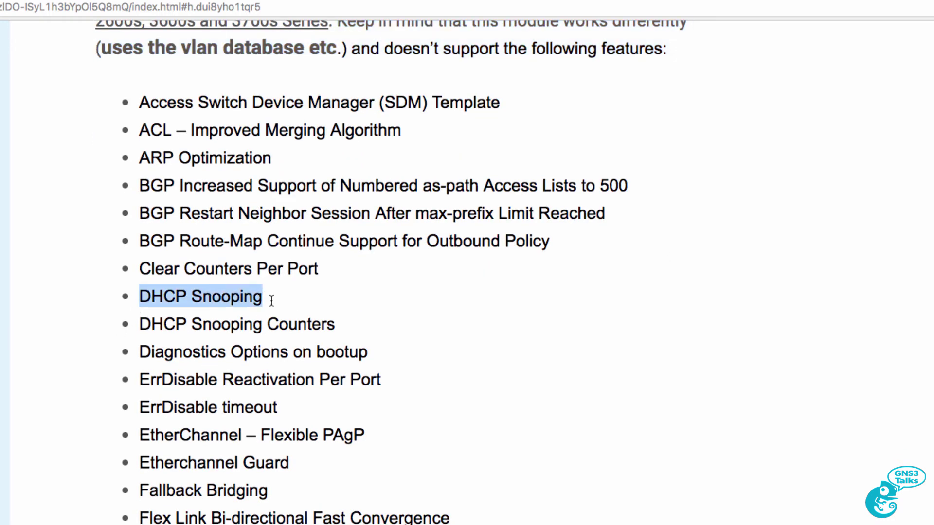
scroll(142, 435, "down", 1)
left_click_drag(141, 433, 414, 442)
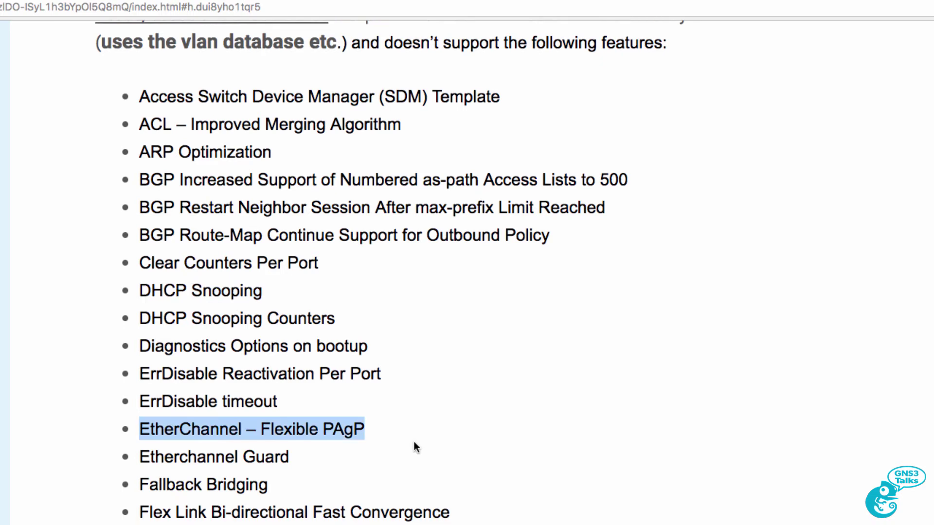
scroll(413, 439, "down", 10)
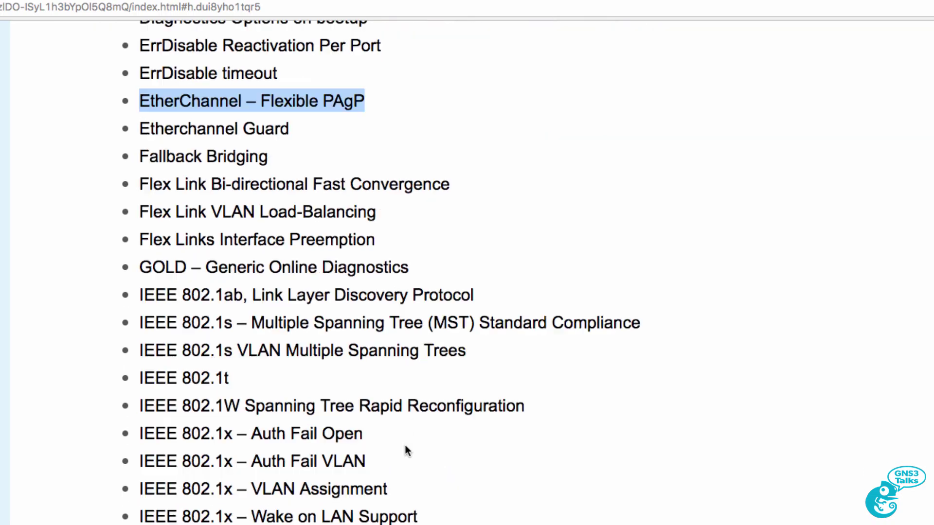
left_click_drag(134, 323, 638, 322)
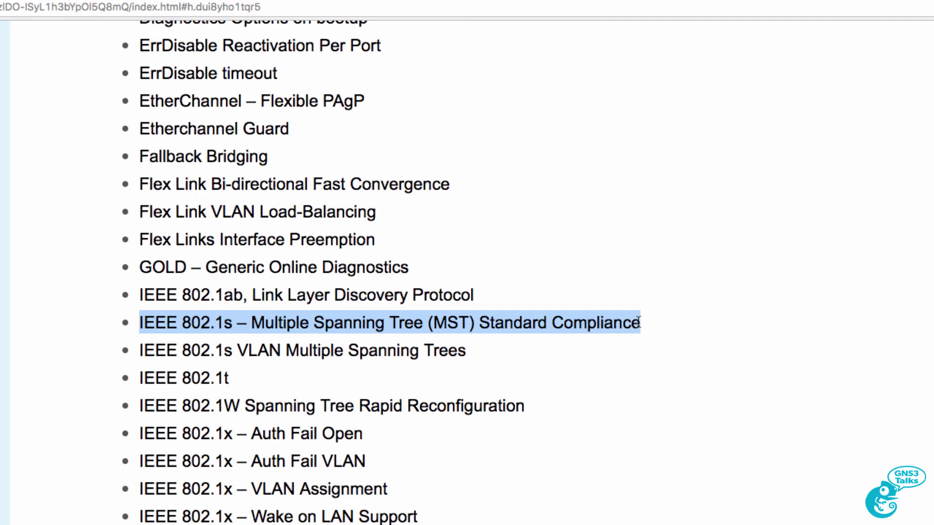
scroll(628, 352, "down", 1)
left_click_drag(136, 384, 554, 381)
scroll(542, 389, "down", 3)
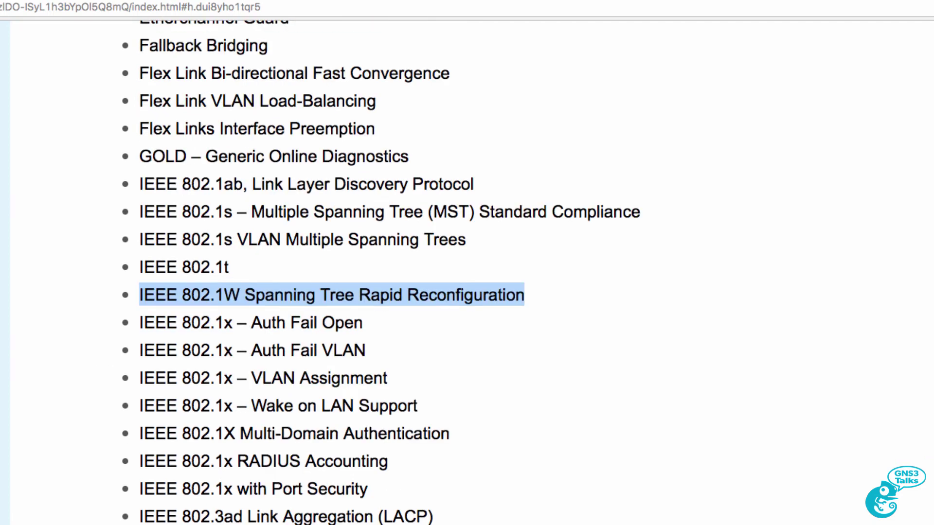
left_click_drag(138, 523, 463, 521)
Step: Read to the end of the list, then highlight the supported '2600s, 3600s and 3700s' series
scroll(463, 521, "down", 2)
scroll(313, 269, "down", 10)
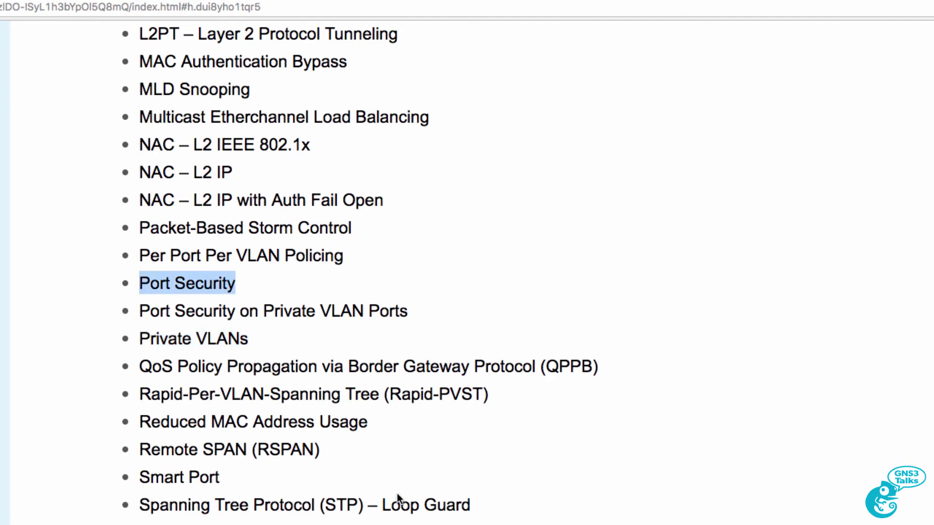
scroll(398, 496, "down", 3)
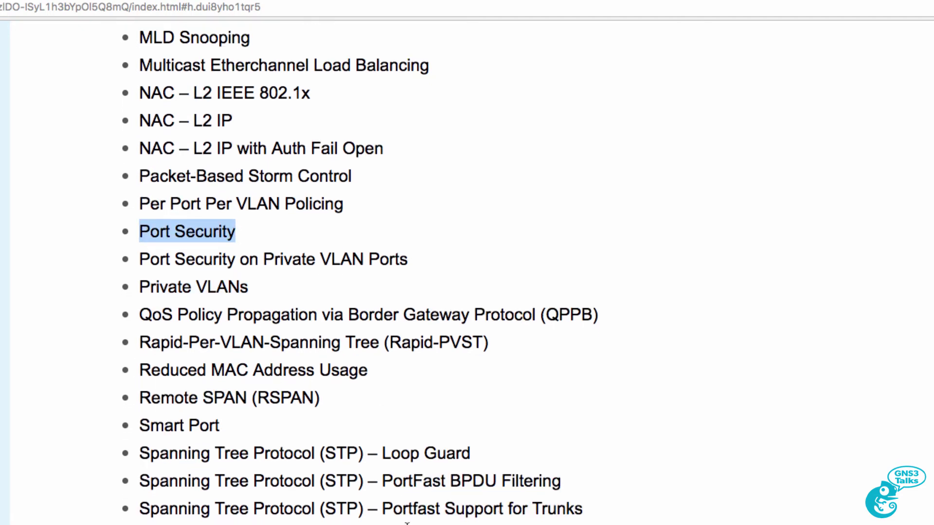
scroll(407, 522, "down", 3)
left_click_drag(471, 454, 63, 464)
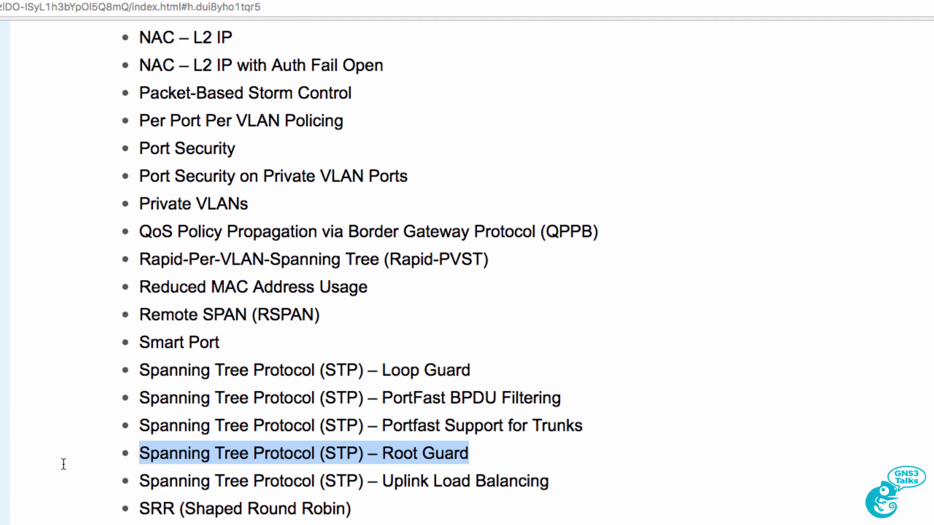
scroll(63, 464, "down", 9)
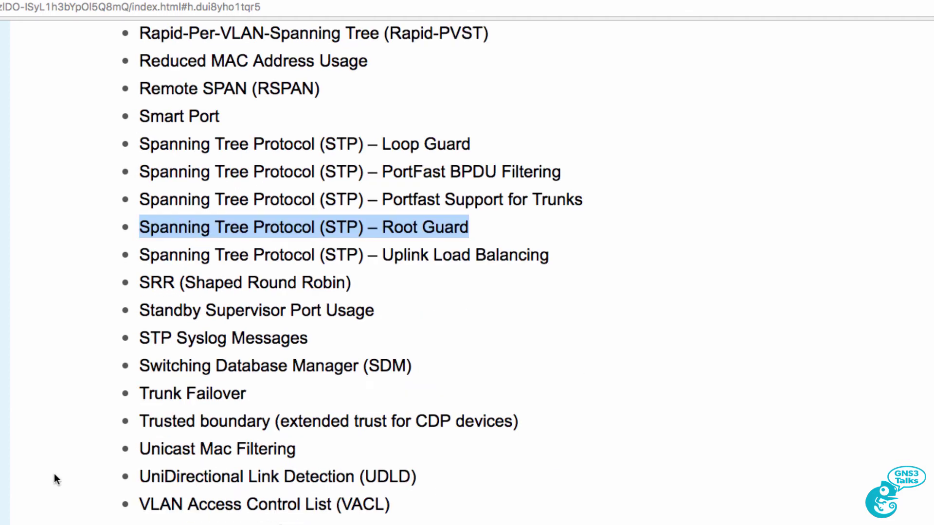
scroll(54, 474, "down", 6)
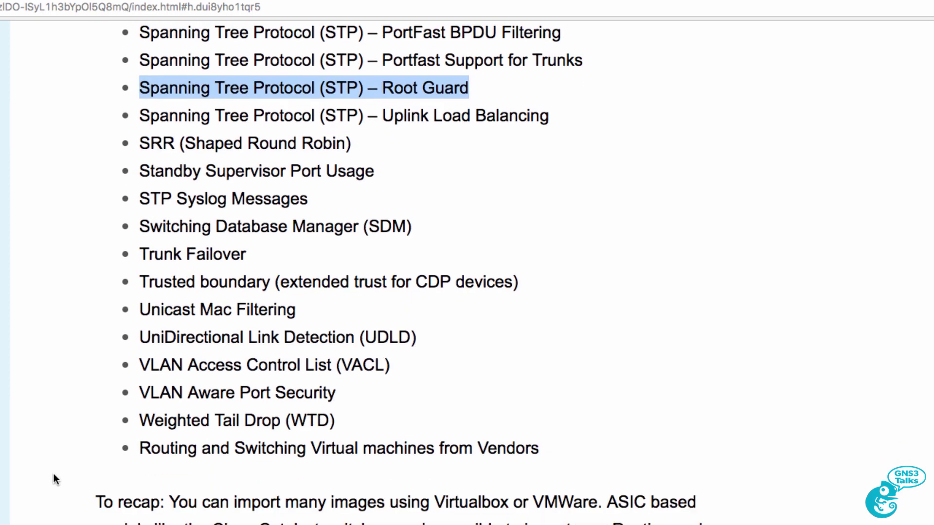
scroll(48, 476, "down", 1)
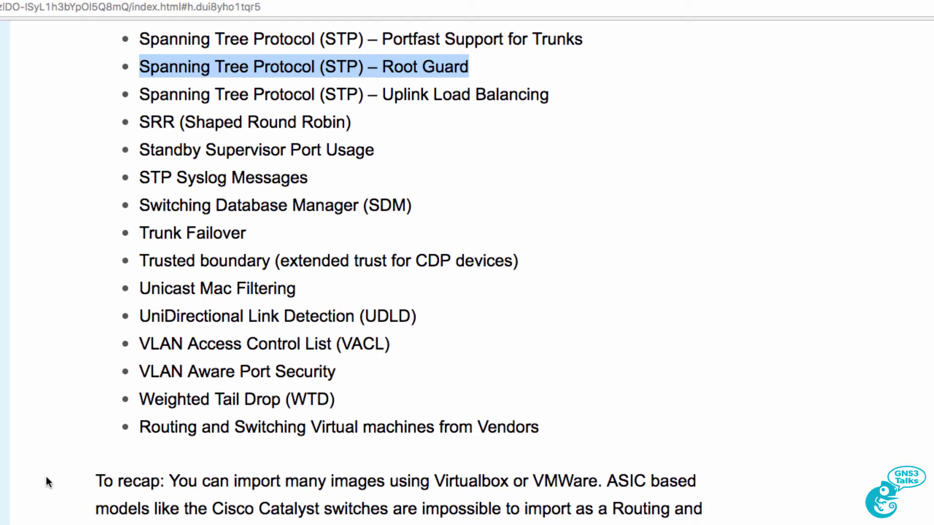
scroll(46, 477, "up", 20)
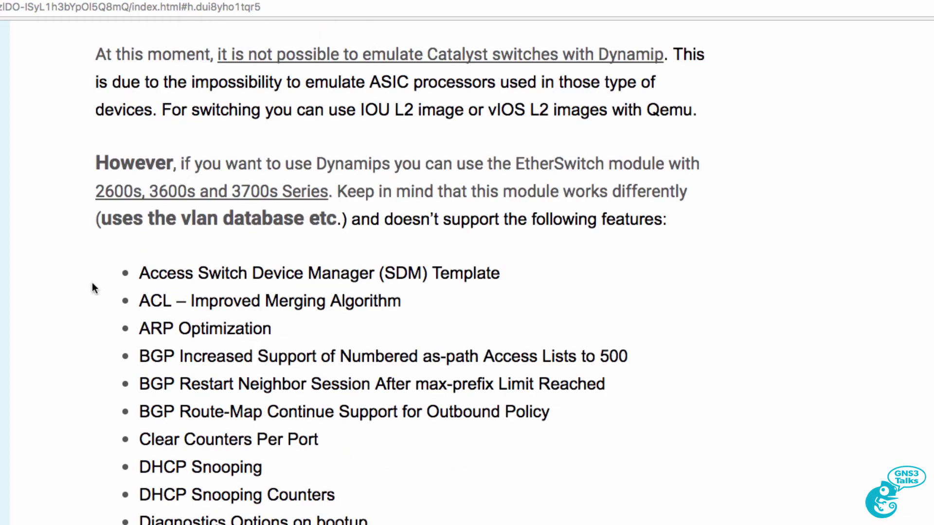
left_click_drag(90, 205, 285, 187)
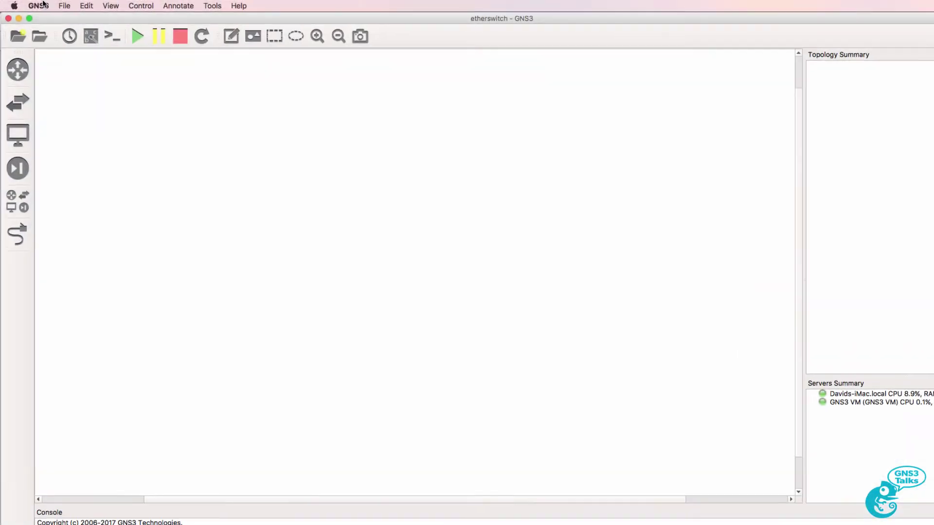
Step: Open GNS3 Preferences from the application menu
left_click(43, 5)
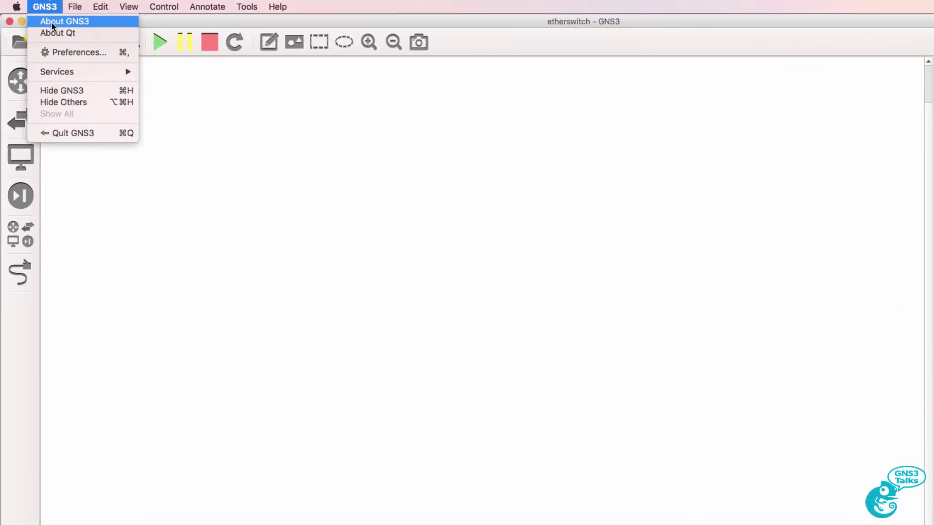
left_click(43, 17)
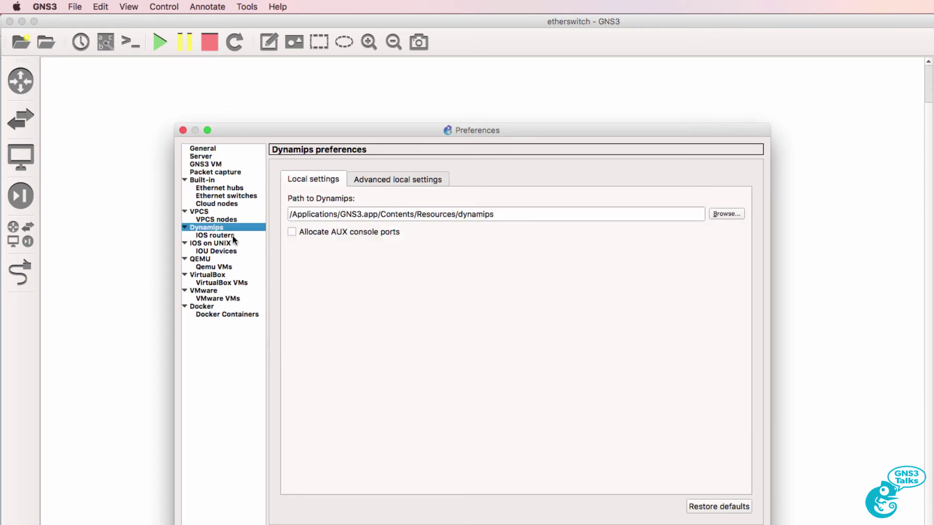
Step: Start a new IOS router template set to run on the GNS3 VM
left_click(215, 235)
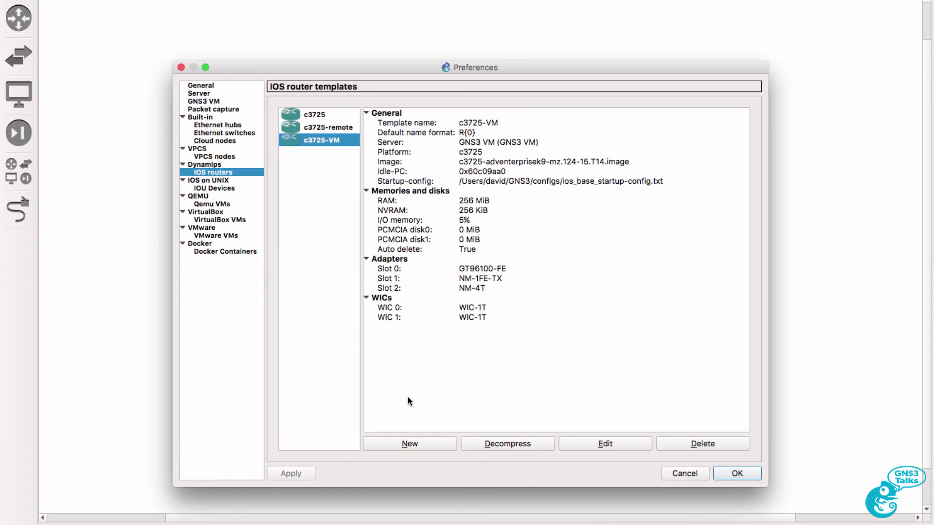
left_click(414, 443)
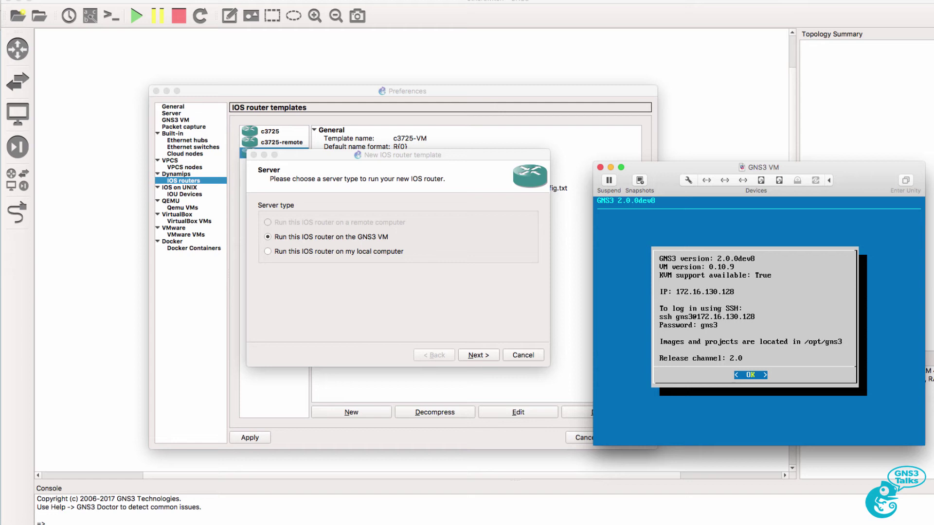
left_click(298, 267)
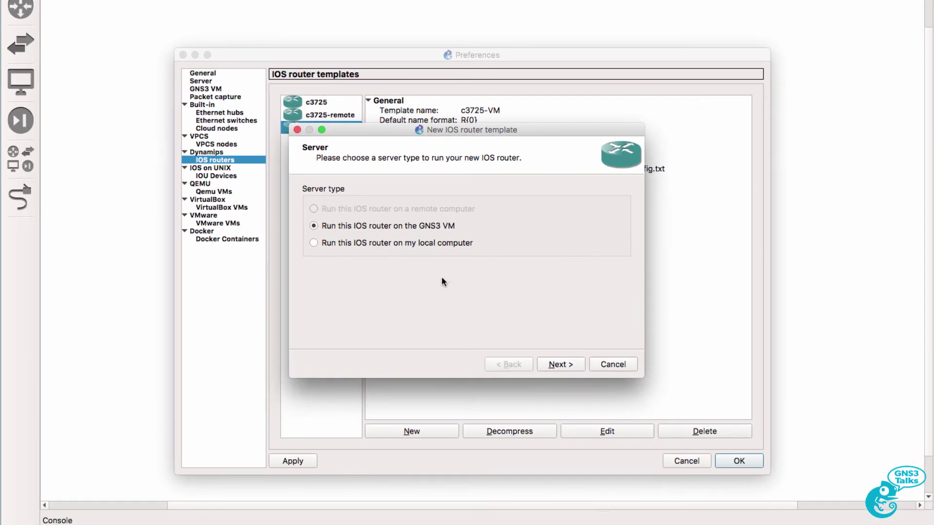
left_click(564, 367)
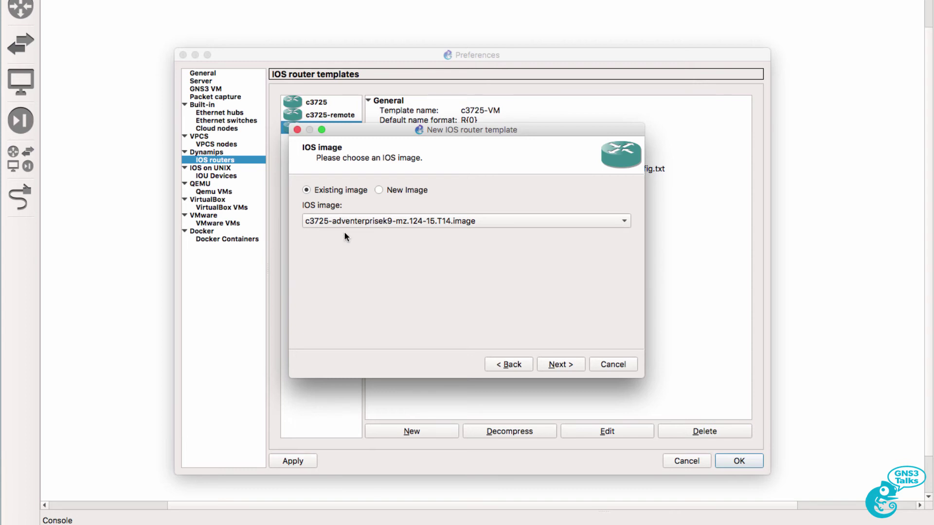
Step: Choose the existing c3725-adventerprisek9-mz.124-15.T14.image and advance to name and platform
left_click(378, 190)
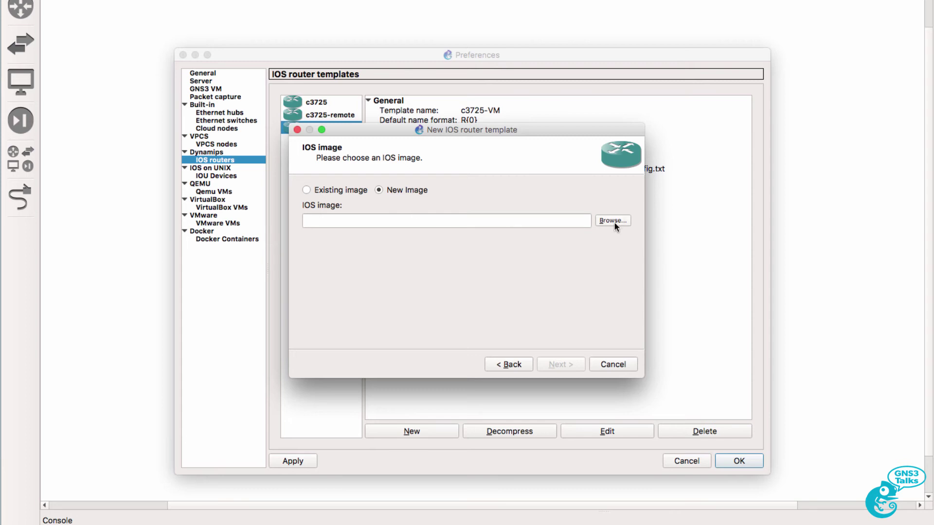
left_click(332, 191)
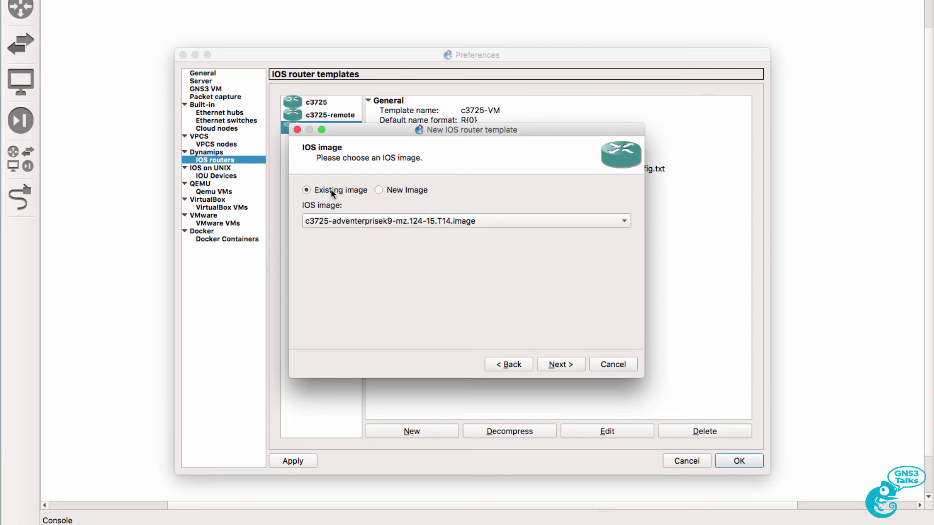
left_click_drag(375, 130, 457, 161)
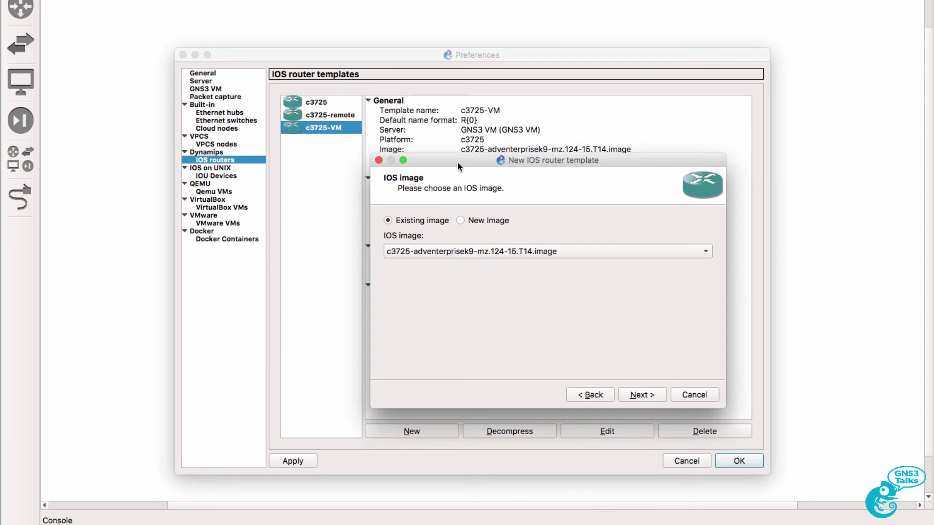
left_click(639, 398)
left_click(660, 396)
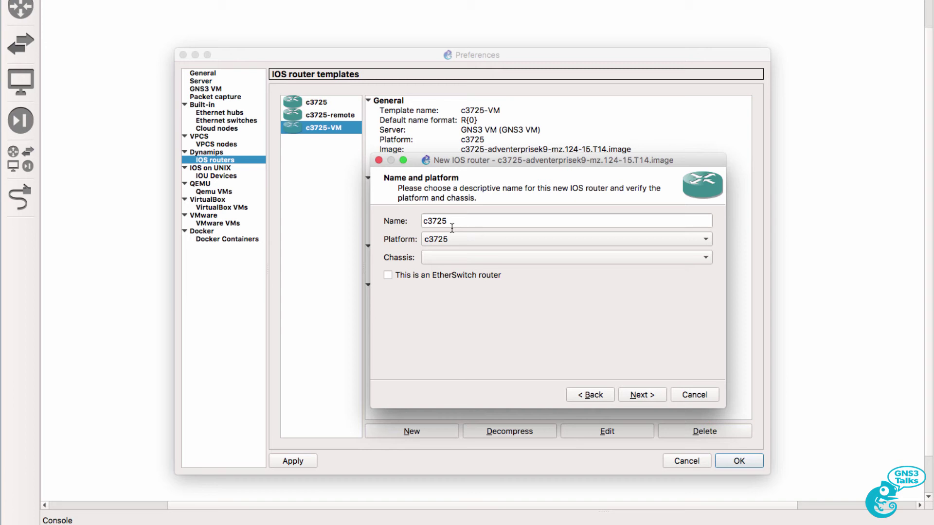
Step: Flag the template as an EtherSwitch router and raise its default RAM from 128 to 256 MiB
left_click(425, 277)
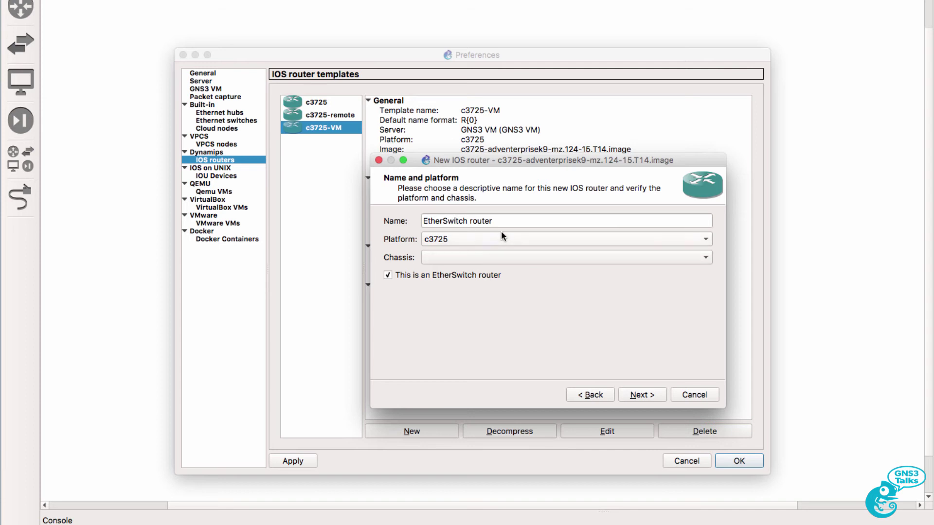
left_click(641, 397)
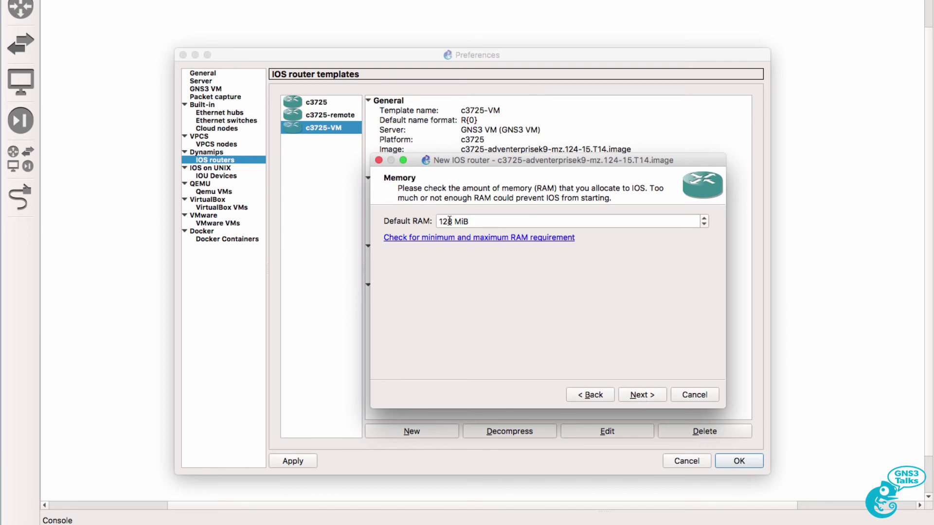
left_click_drag(451, 222, 425, 224)
type("24")
key("BackSpace")
type("56")
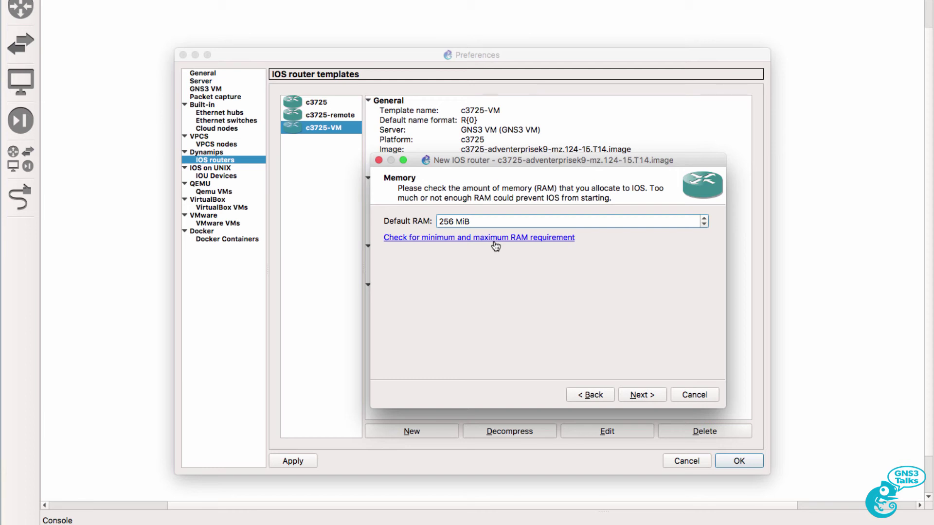
Step: Put an NM-16ESW switch module in slot 2
left_click(646, 396)
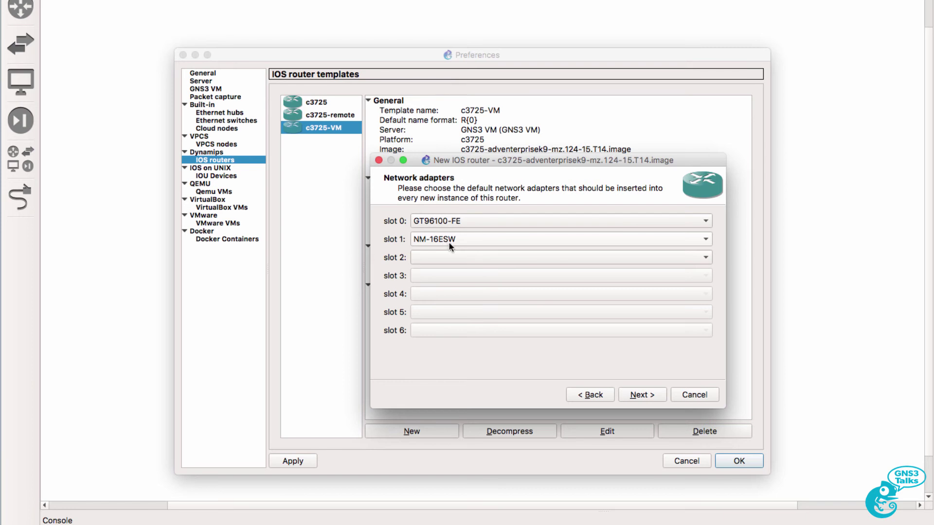
left_click(451, 257)
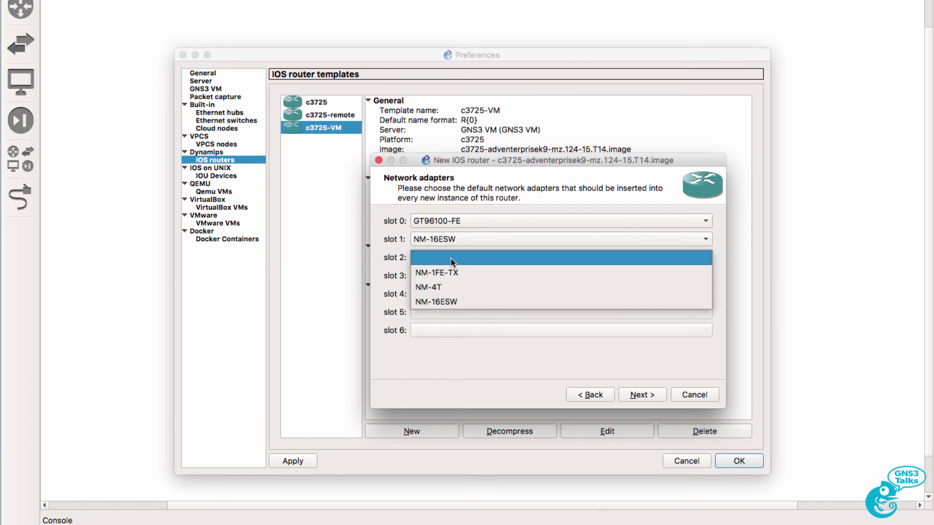
left_click(454, 297)
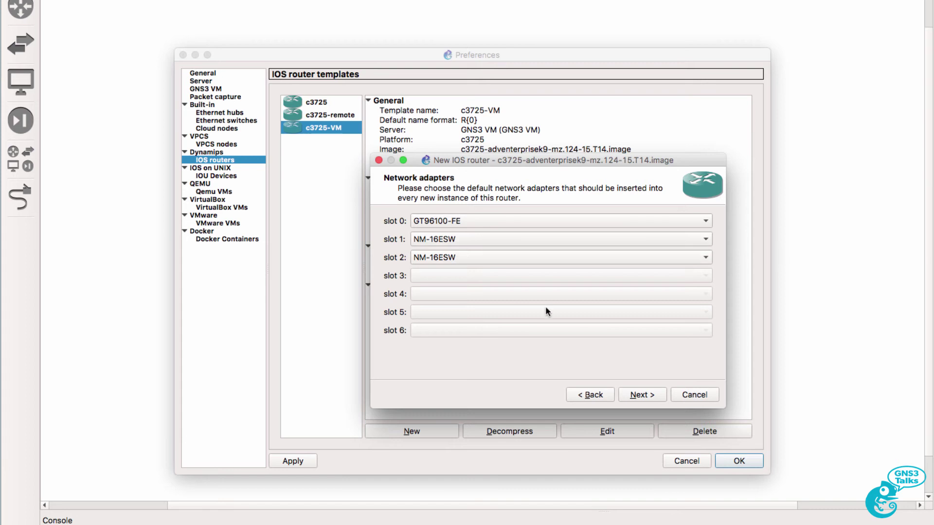
Step: Fit WIC-1T cards in wic 0 and wic 1 and finish the EtherSwitch router template
left_click(641, 394)
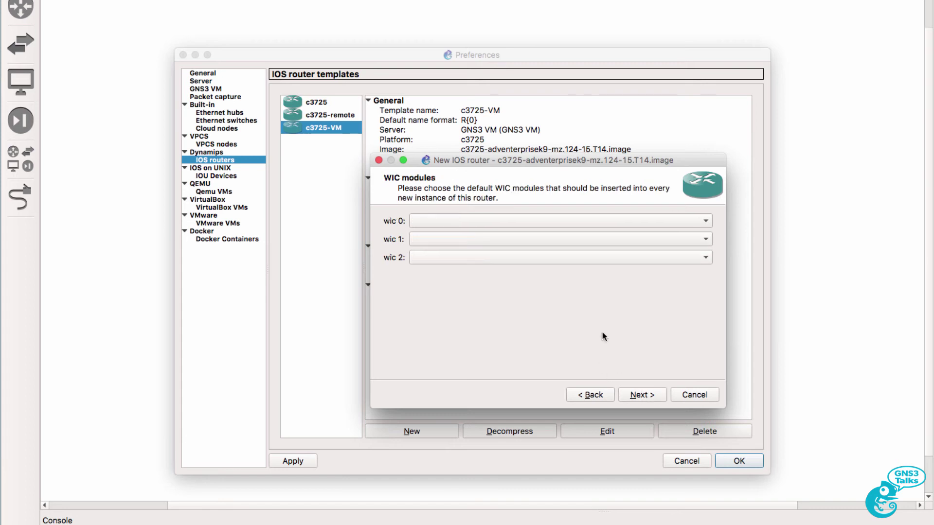
left_click(488, 221)
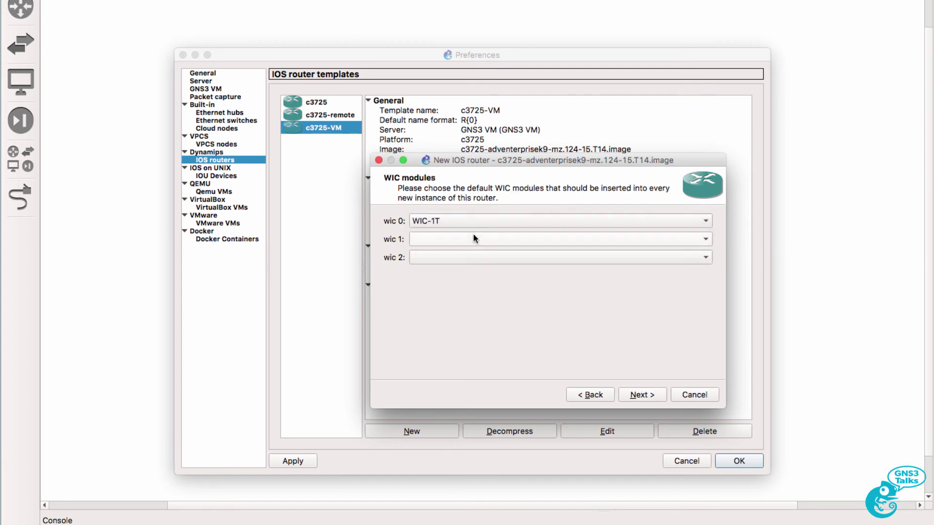
left_click(473, 238)
left_click(474, 254)
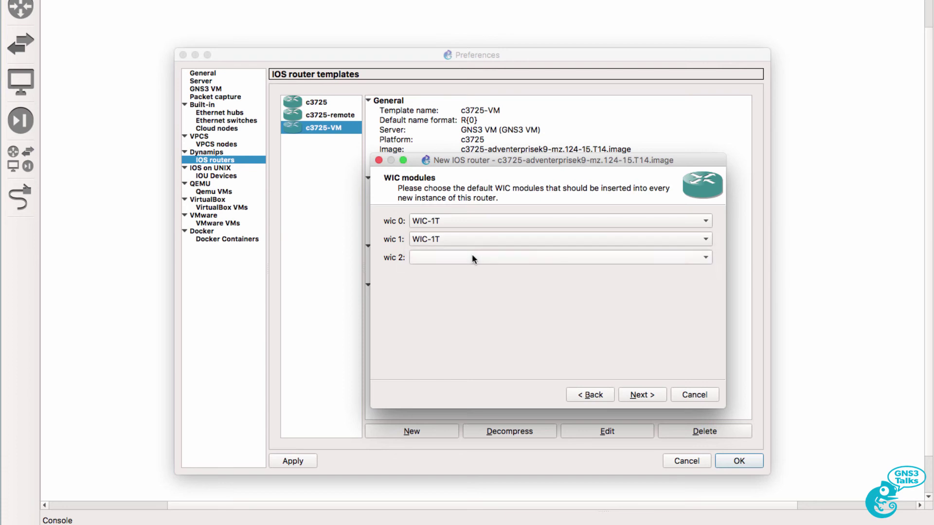
left_click(647, 395)
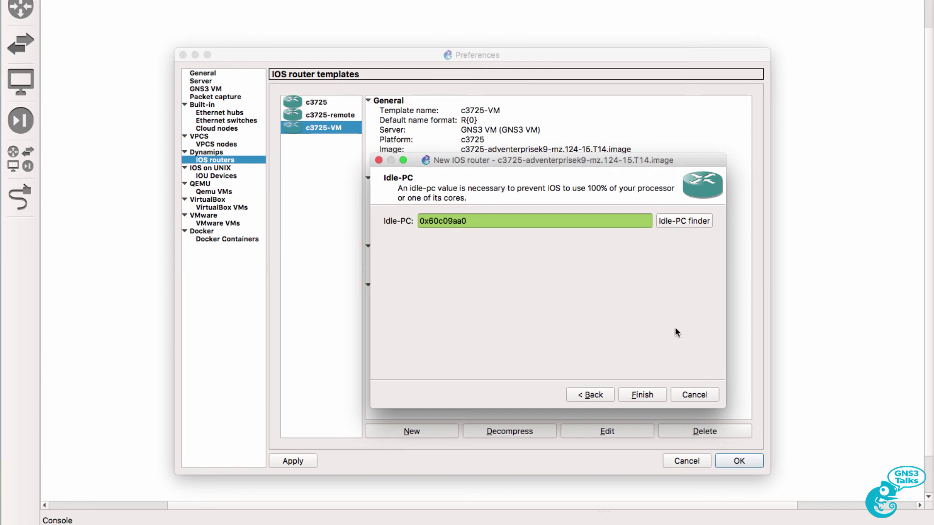
left_click(643, 395)
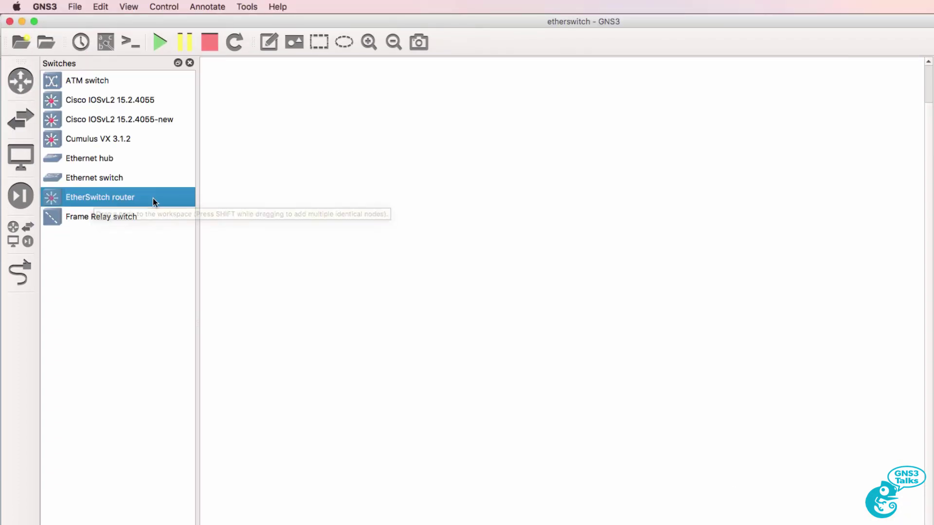
Step: Place an EtherSwitch router, ESW1, on the canvas and zoom in on it
left_click_drag(153, 197, 497, 179)
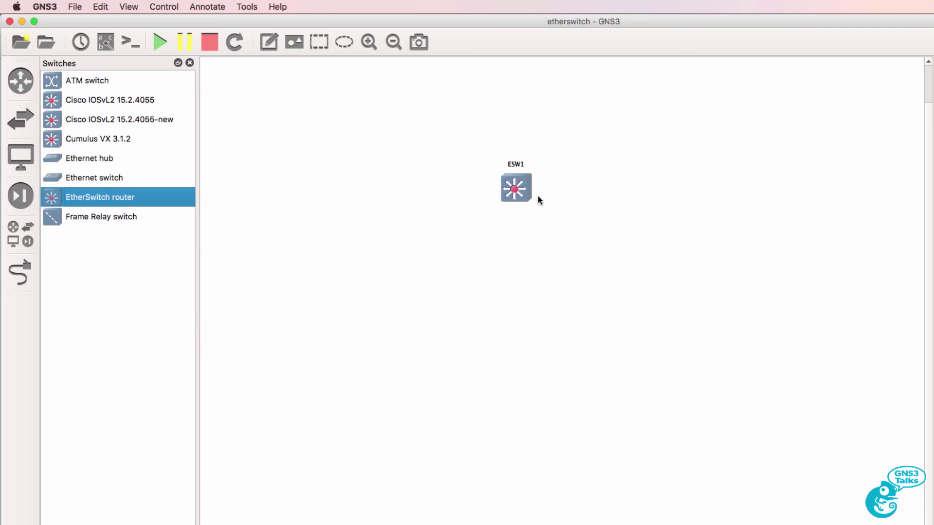
left_click(369, 43)
left_click(370, 43)
scroll(454, 156, "up", 2)
left_click_drag(454, 155, 415, 163)
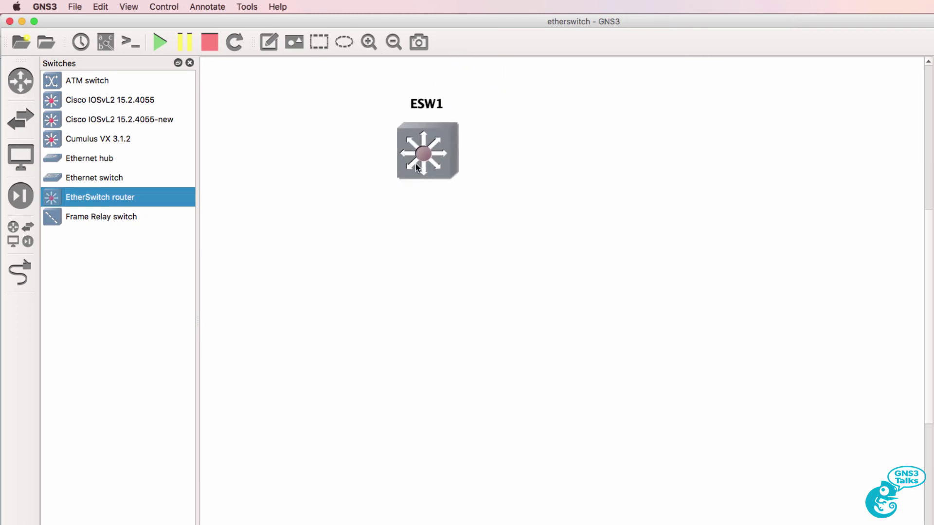
Step: Add four c3725-VM routers, R1 and R2 left of ESW1, R3 and R4 right
left_click(190, 63)
left_click(16, 82)
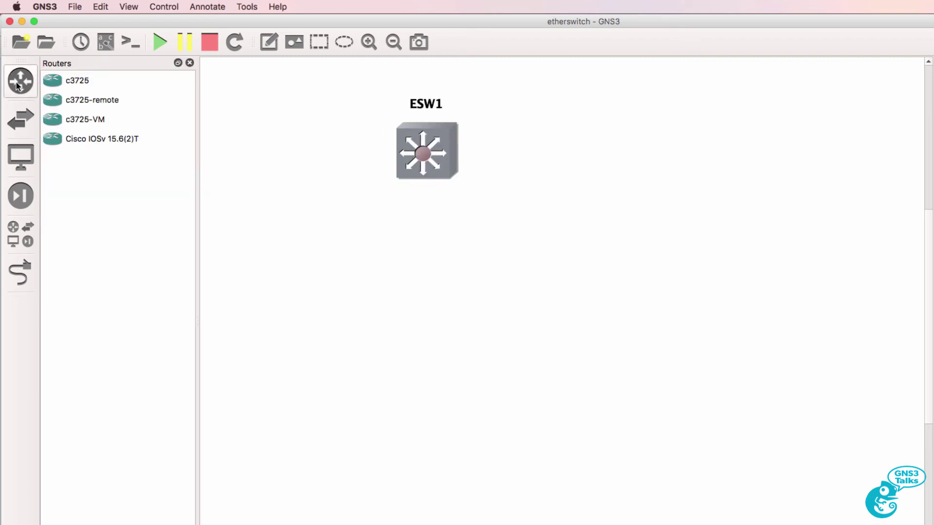
left_click(91, 123)
left_click_drag(69, 123, 287, 122)
left_click_drag(445, 153, 593, 165)
left_click_drag(121, 124, 793, 163)
left_click_drag(572, 161, 566, 221)
left_click_drag(124, 124, 777, 320)
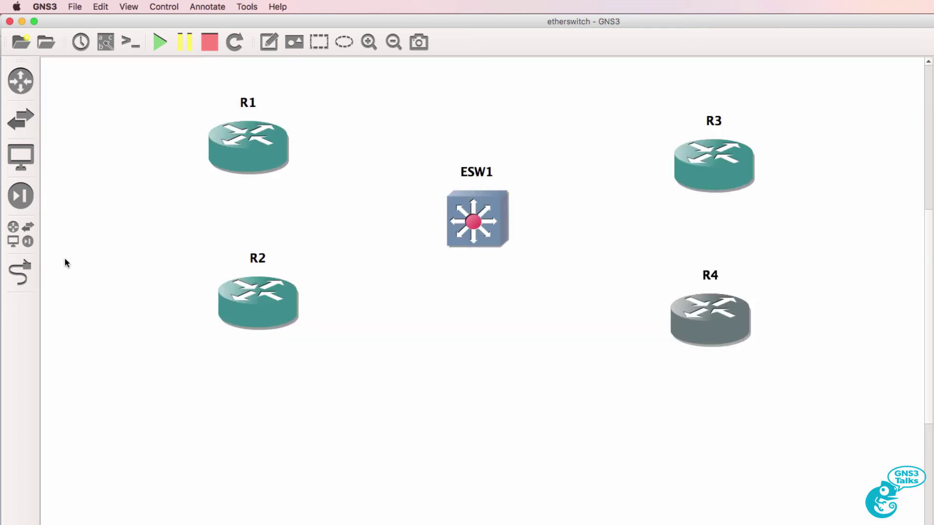
Step: Link R1 f0/0 to ESW1 f1/0 and R2 f0/0 to ESW1 f1/1
left_click(30, 269)
left_click(248, 155)
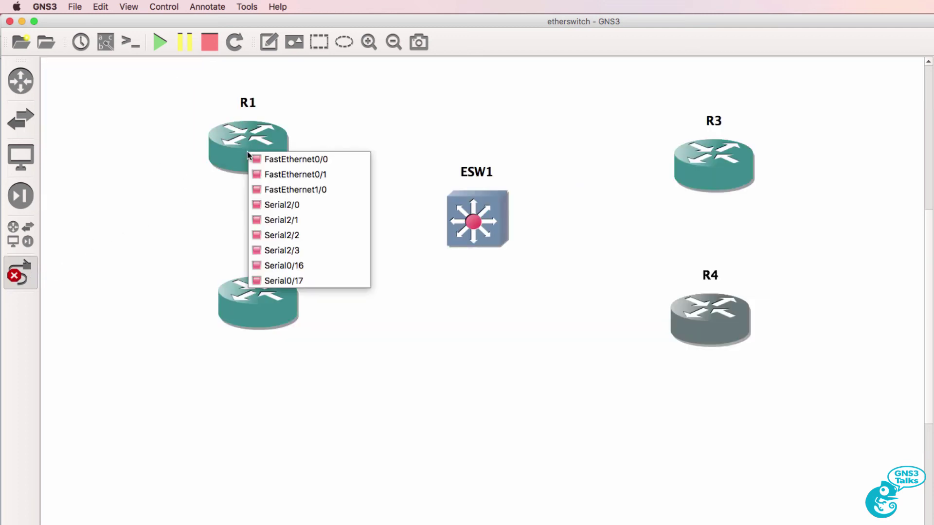
left_click(250, 159)
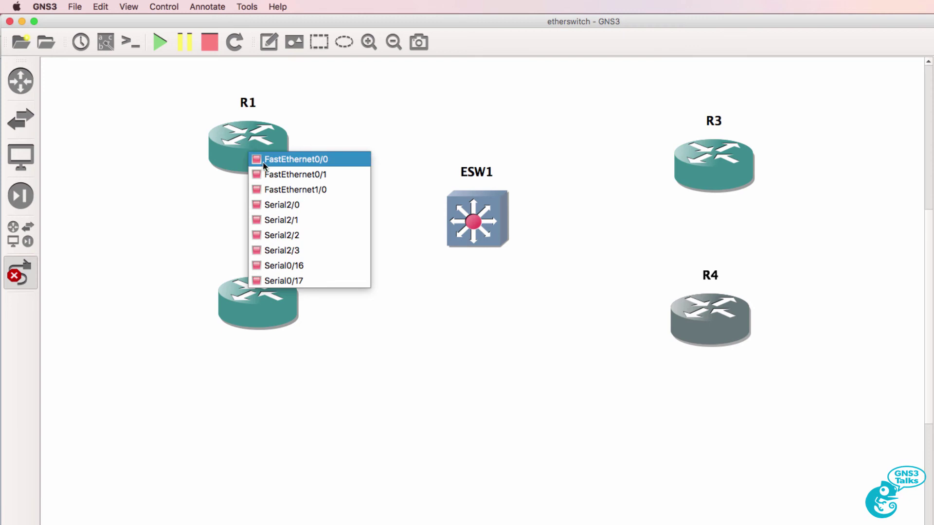
left_click(470, 212)
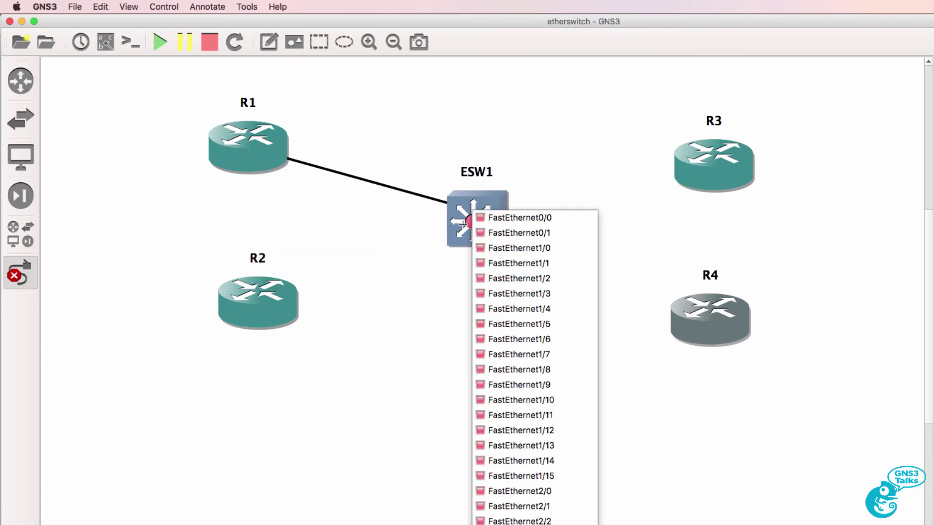
left_click(514, 249)
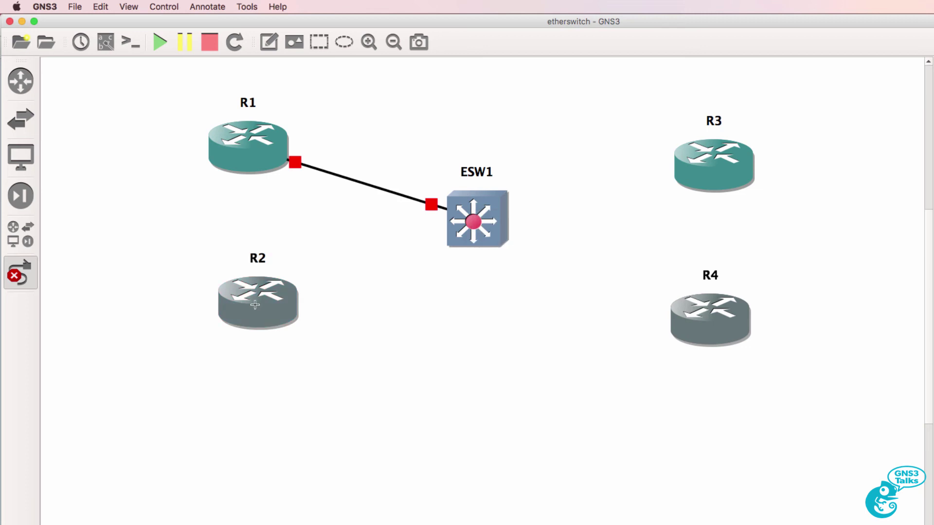
left_click(280, 314)
left_click(280, 314)
left_click(474, 222)
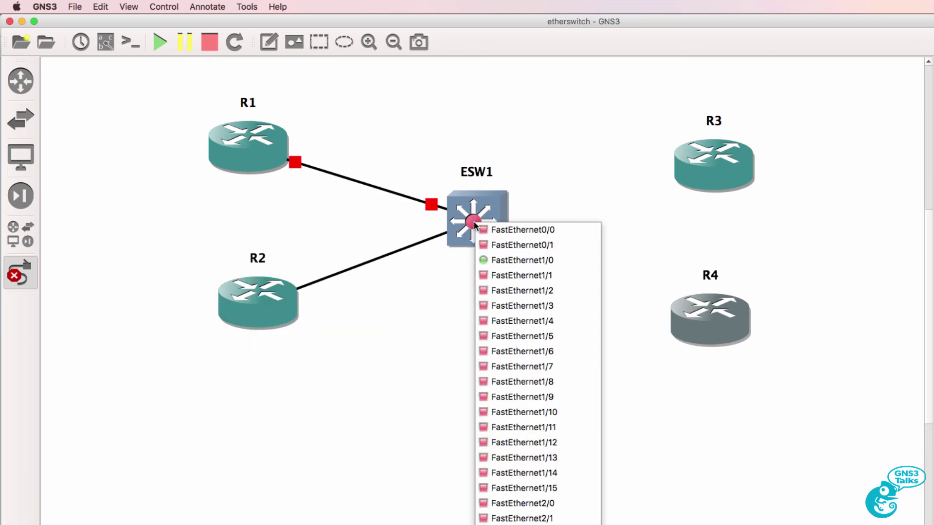
left_click(505, 273)
Step: Link ESW1 f1/2 to R3 f0/0 and ESW1 f1/3 to R4 f0/0, then check the used ports
left_click(500, 221)
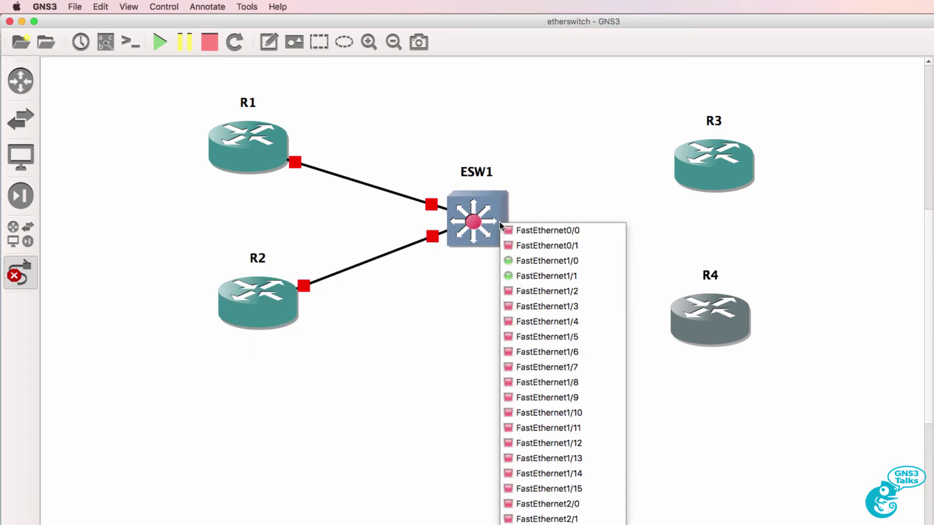
left_click(529, 292)
left_click(726, 158)
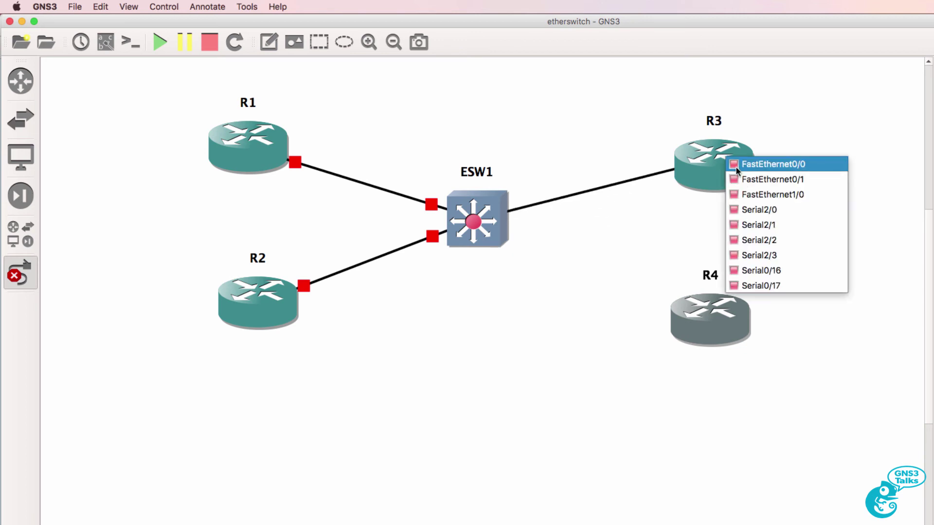
left_click(742, 165)
left_click(474, 219)
left_click(527, 315)
left_click(727, 326)
left_click(732, 326)
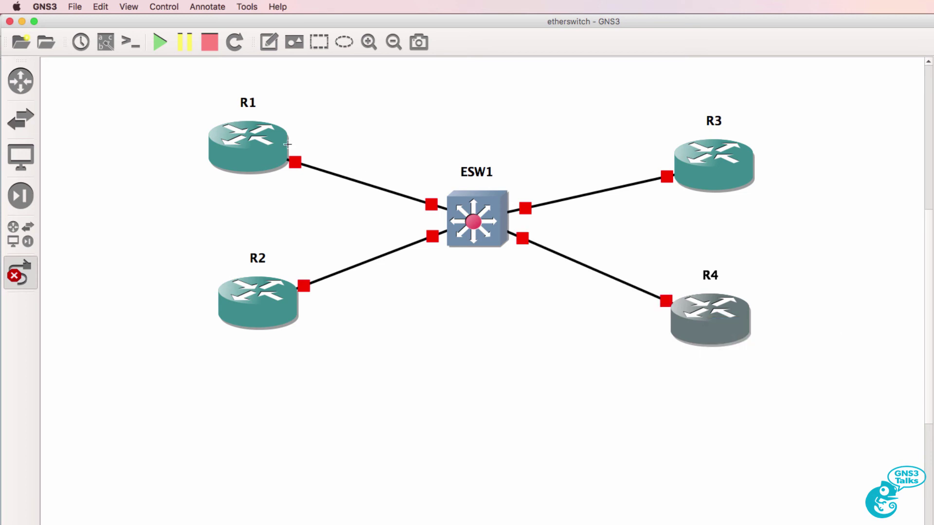
left_click(483, 204)
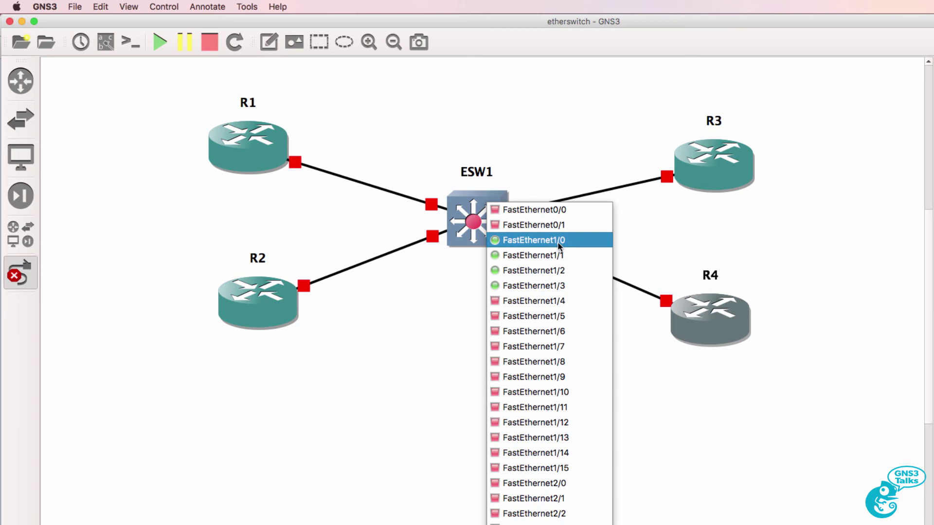
left_click(551, 317)
right_click(484, 210)
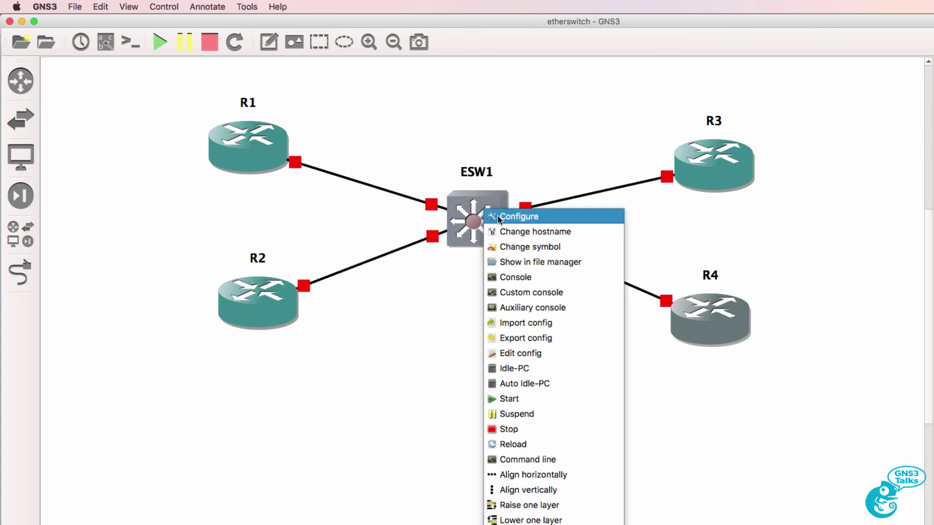
left_click(498, 216)
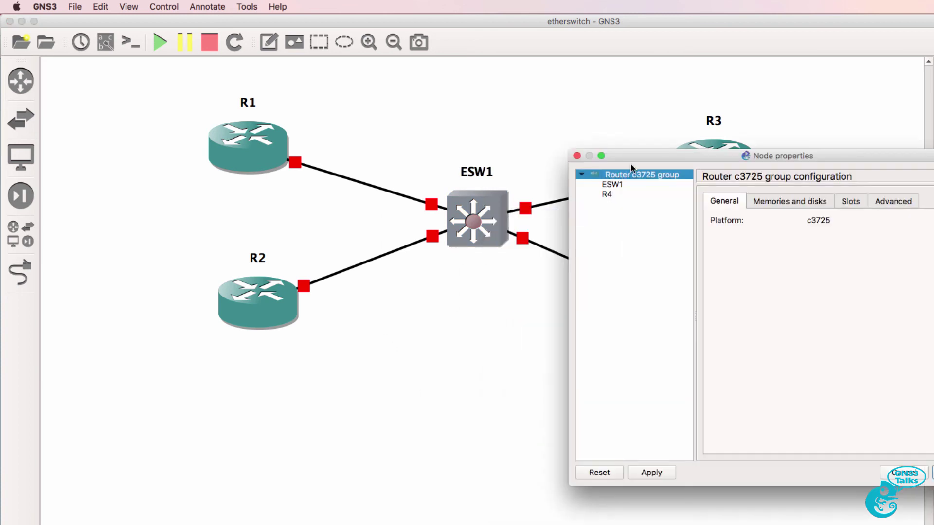
left_click(711, 235)
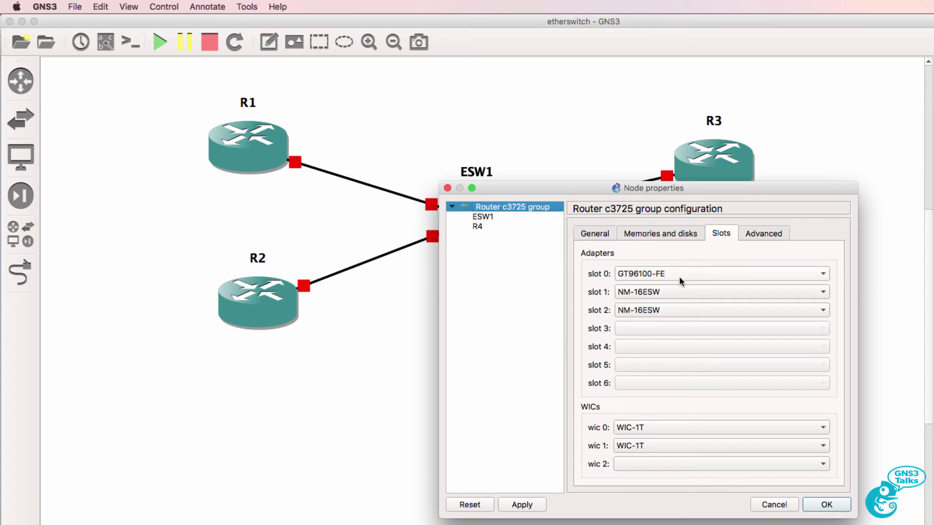
left_click(825, 505)
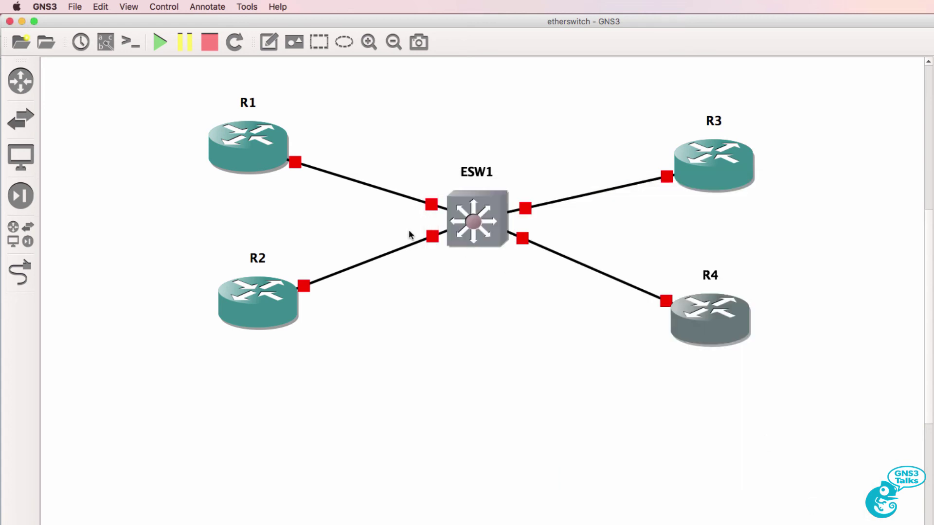
left_click(20, 272)
left_click(471, 199)
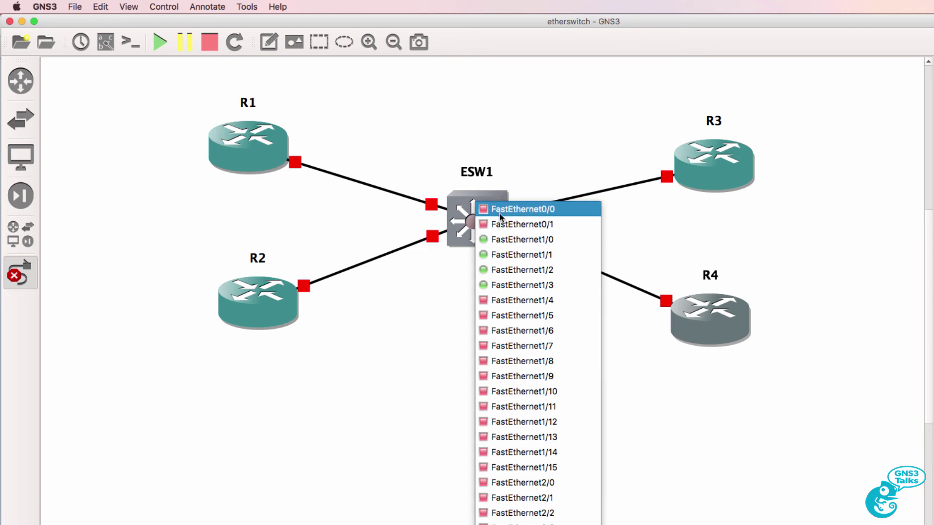
left_click(551, 225)
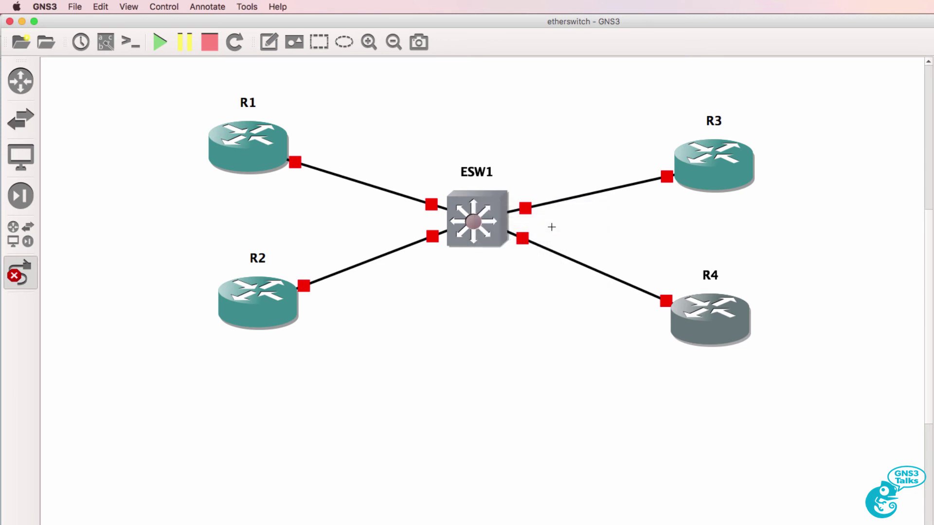
left_click(35, 272)
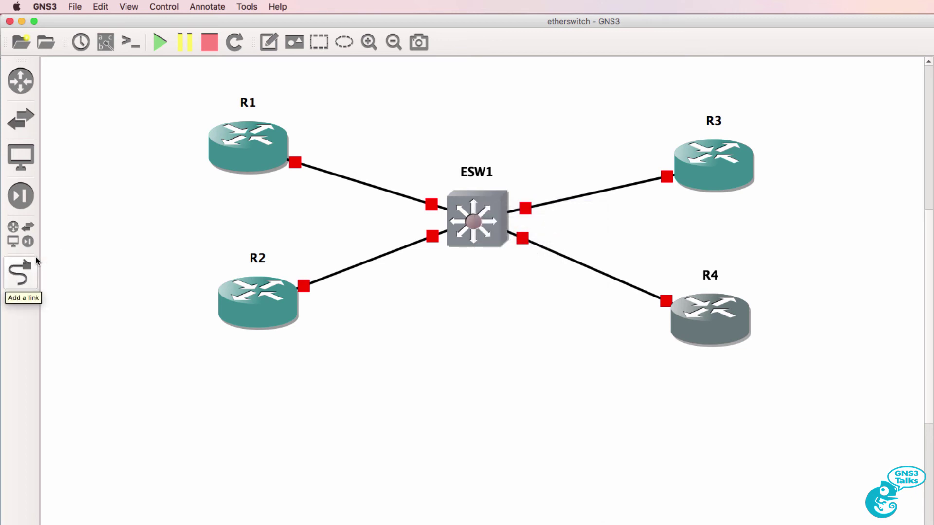
Step: Show interface labels and arrange the f0/0 and f1/0–f1/3 labels neatly beside their links
left_click(106, 42)
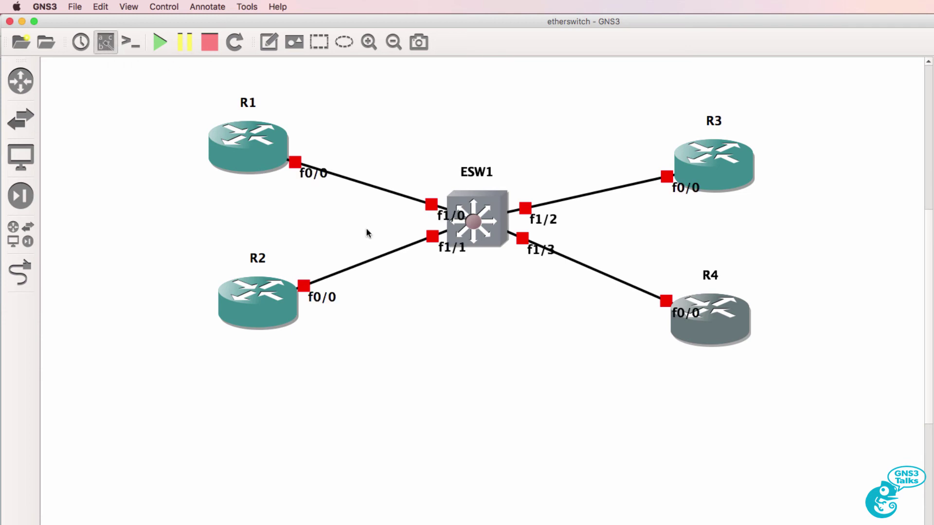
left_click_drag(319, 175, 311, 144)
left_click_drag(322, 298, 312, 265)
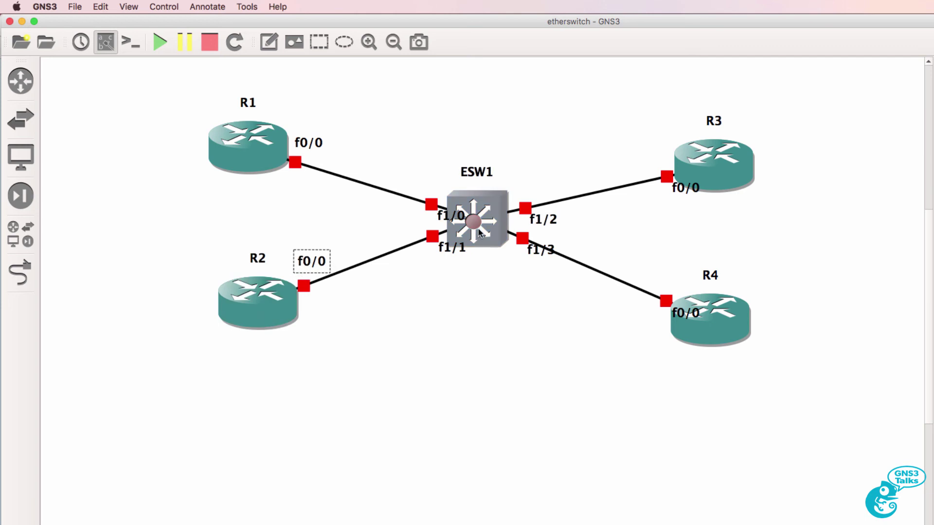
left_click_drag(468, 222, 440, 185)
left_click_drag(453, 250, 432, 257)
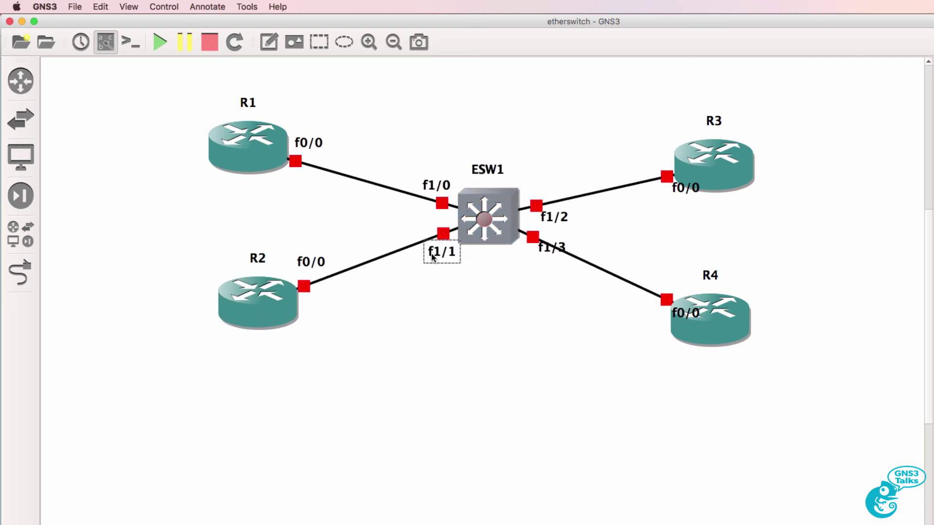
left_click_drag(554, 218, 552, 187)
left_click_drag(551, 248, 531, 261)
left_click_drag(687, 318, 658, 277)
left_click_drag(687, 191, 653, 158)
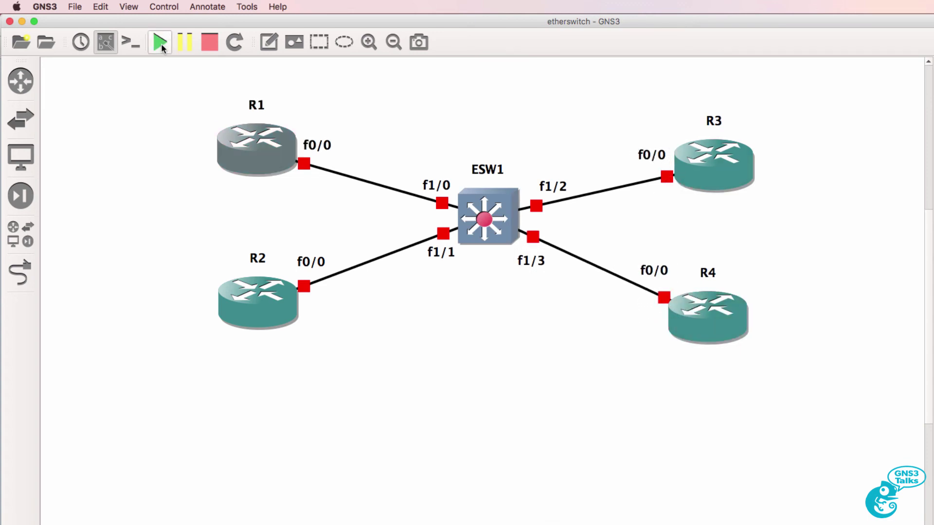
Step: Start all five nodes and open console sessions to every device
left_click(162, 43)
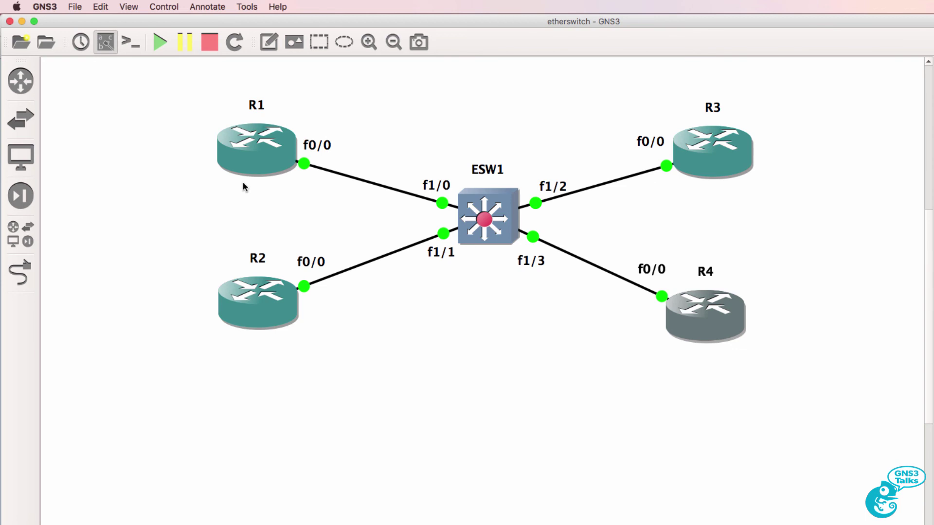
left_click(131, 43)
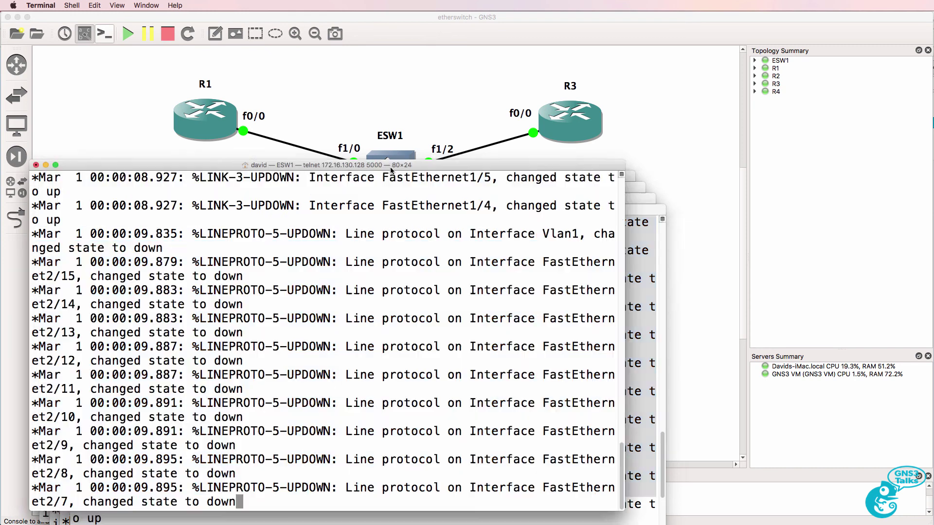
Step: Bring up ESW1's console, refresh the prompt, and highlight the banner's VLAN tips and vl/va/vd aliases
left_click_drag(393, 168, 496, 154)
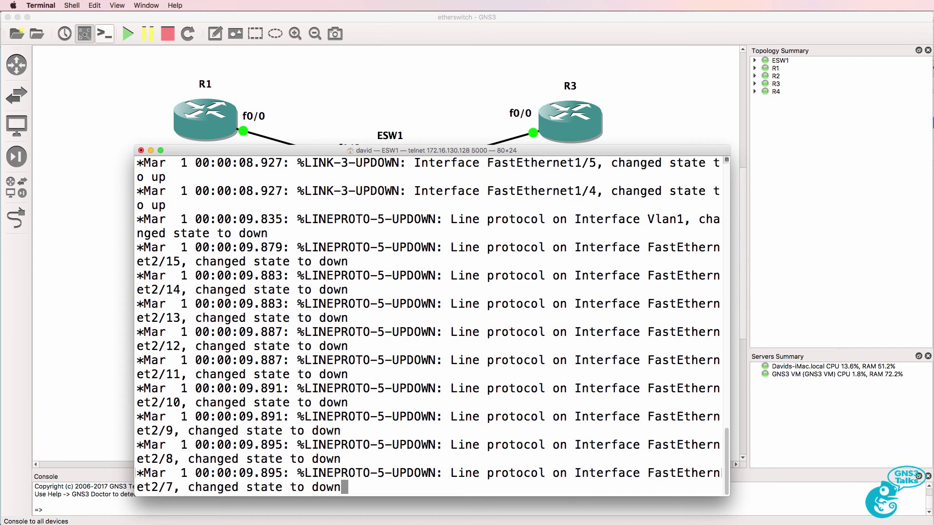
key("Return")
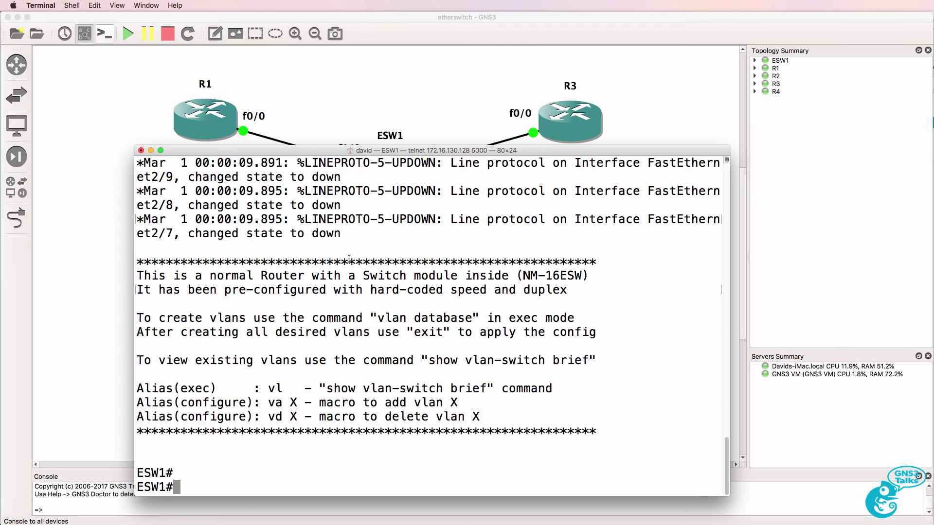
left_click_drag(138, 275, 708, 296)
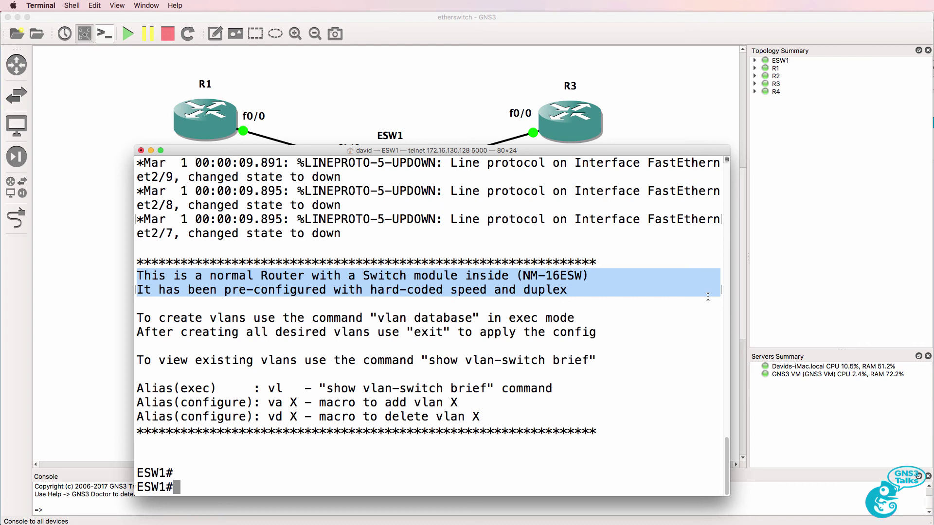
left_click_drag(707, 296, 710, 332)
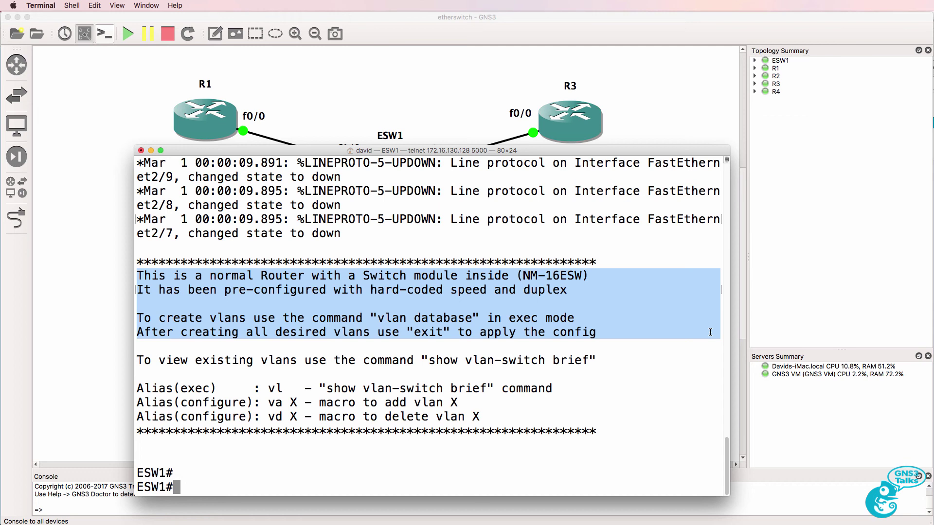
left_click_drag(710, 332, 705, 436)
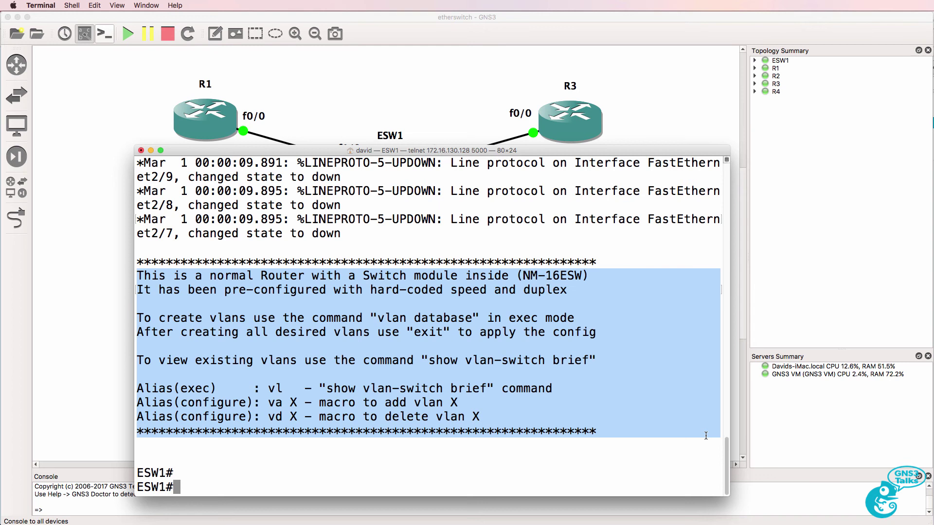
left_click_drag(137, 388, 505, 422)
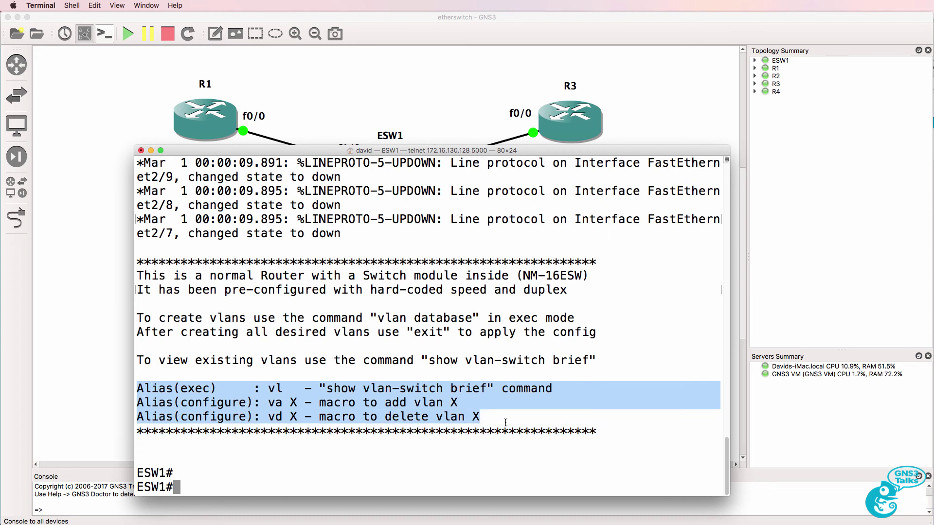
Step: Run vl and show vlan-switch brief on ESW1
type("vl")
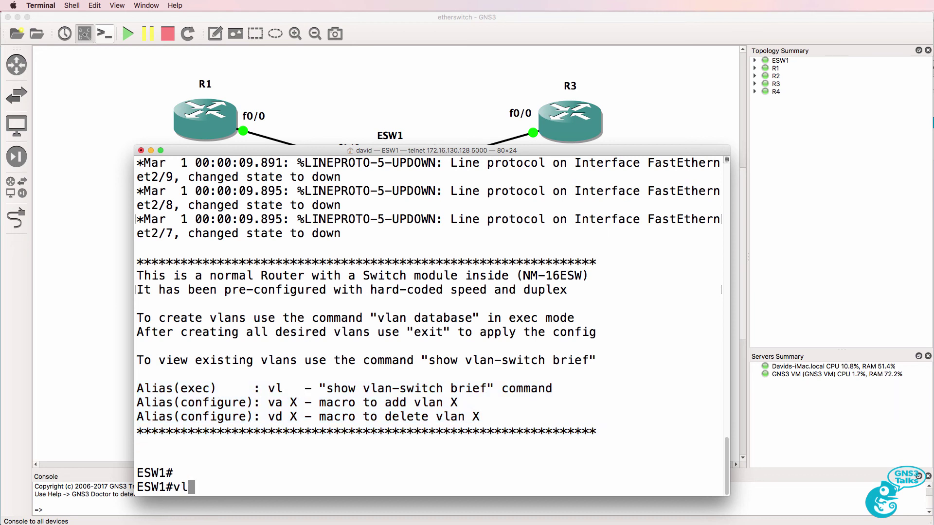
key("Return")
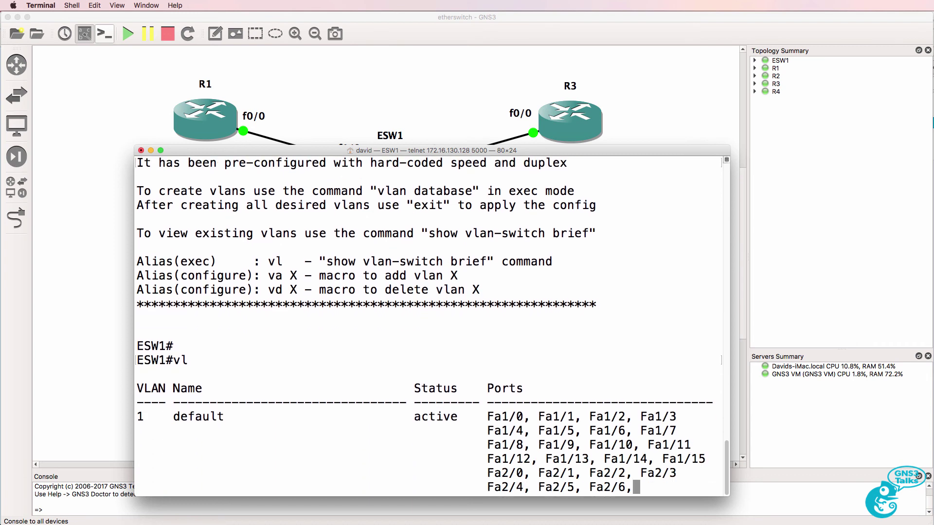
type("show vlan-switch brief")
key("Return")
Step: Highlight the output showing ports Fa1/0–Fa1/15 and Fa2/0–Fa2/15 all in VLAN 1 default
scroll(267, 220, "up", 8)
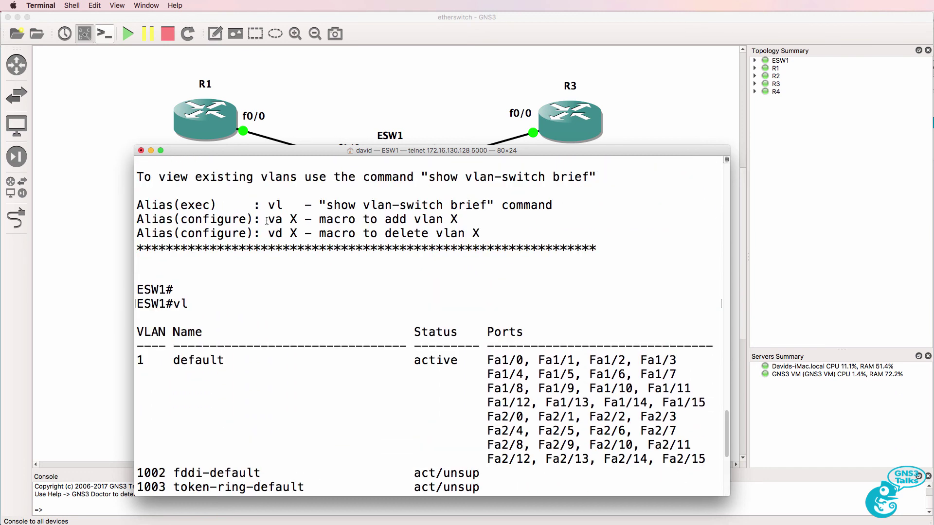
left_click_drag(267, 220, 304, 223)
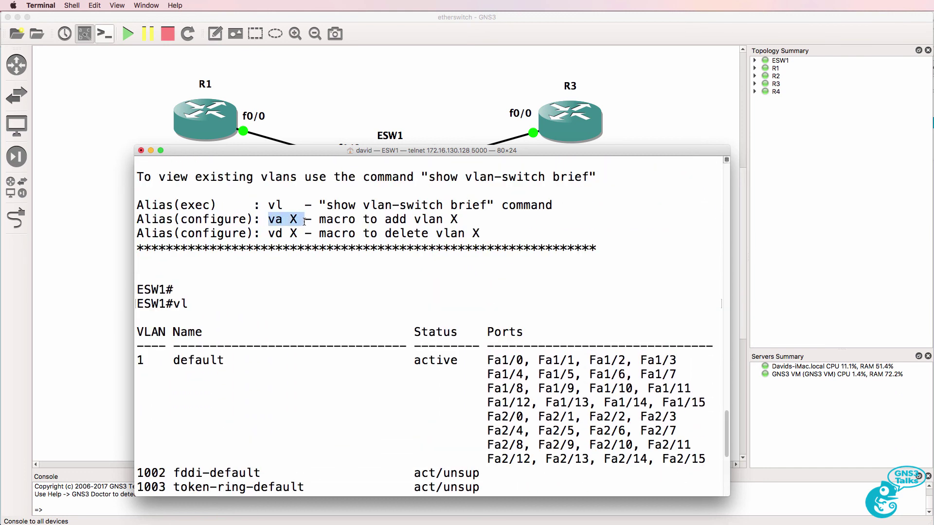
scroll(240, 240, "up", 1)
left_click_drag(182, 249, 303, 248)
scroll(304, 247, "up", 2)
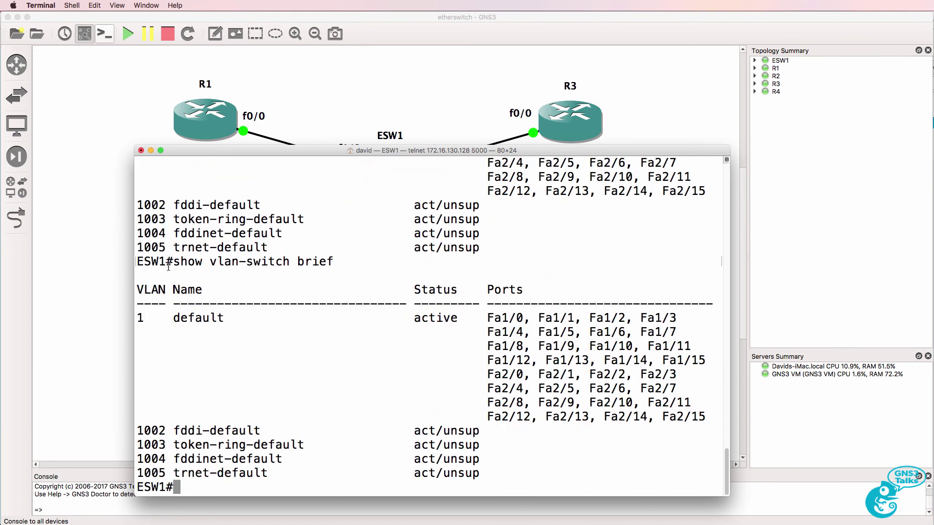
left_click_drag(168, 266, 187, 262)
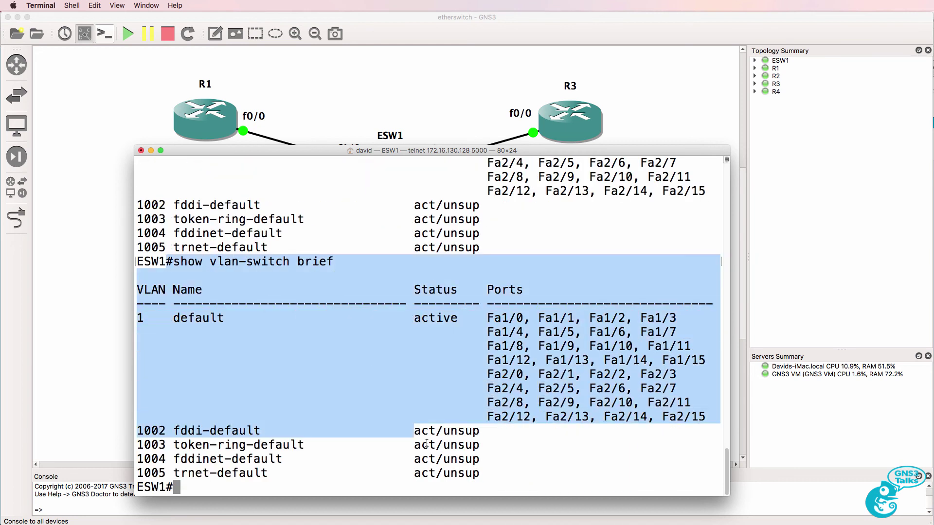
left_click_drag(432, 453, 480, 483)
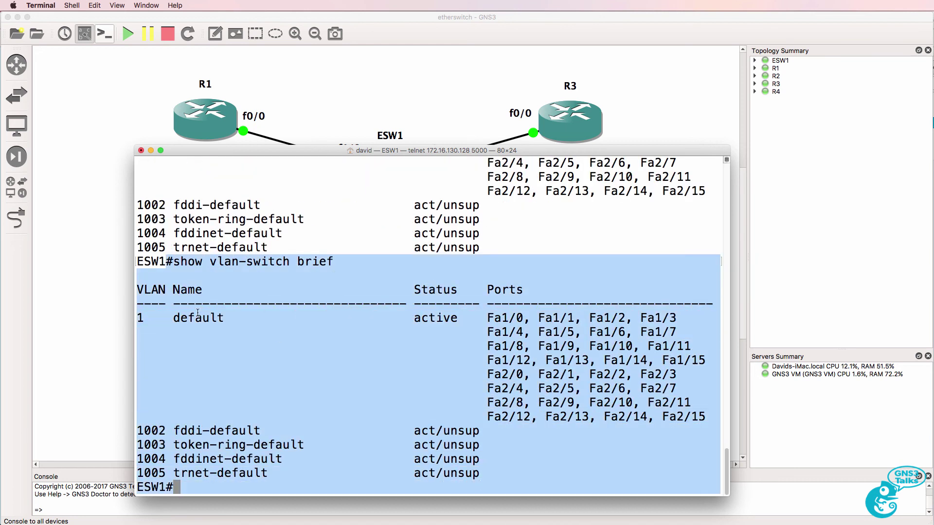
left_click(151, 326)
left_click_drag(140, 319, 740, 418)
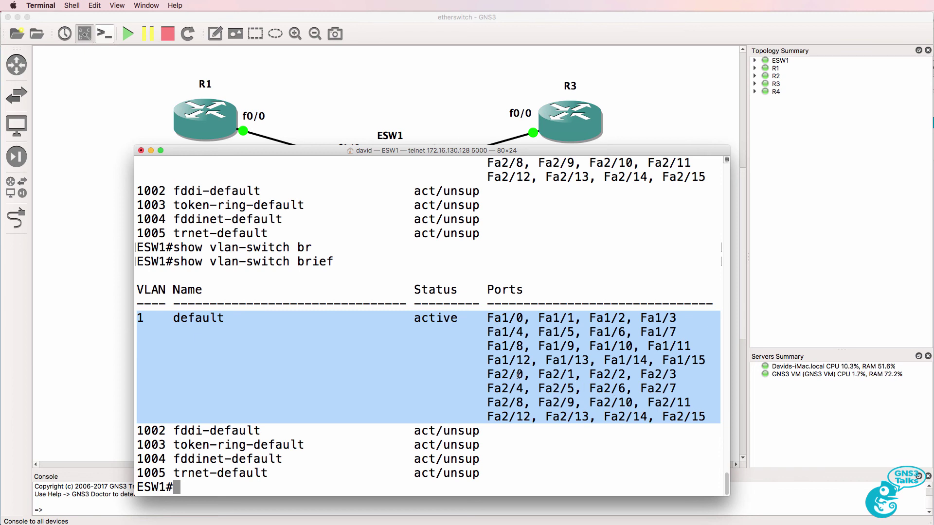
left_click(474, 313)
left_click_drag(492, 317, 577, 382)
left_click_drag(488, 374, 717, 421)
Step: Log out of the ESW1 console and start a fresh session
type("exit")
key("Return")
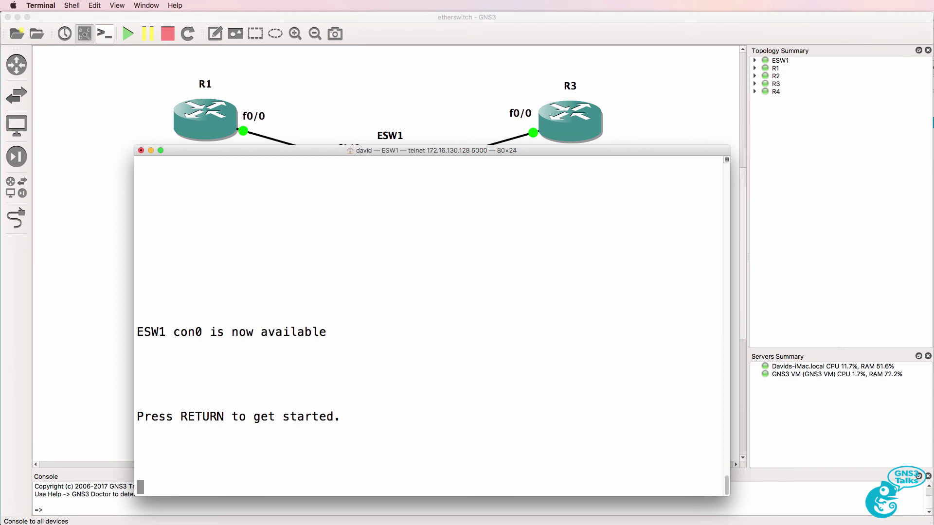
key("Return")
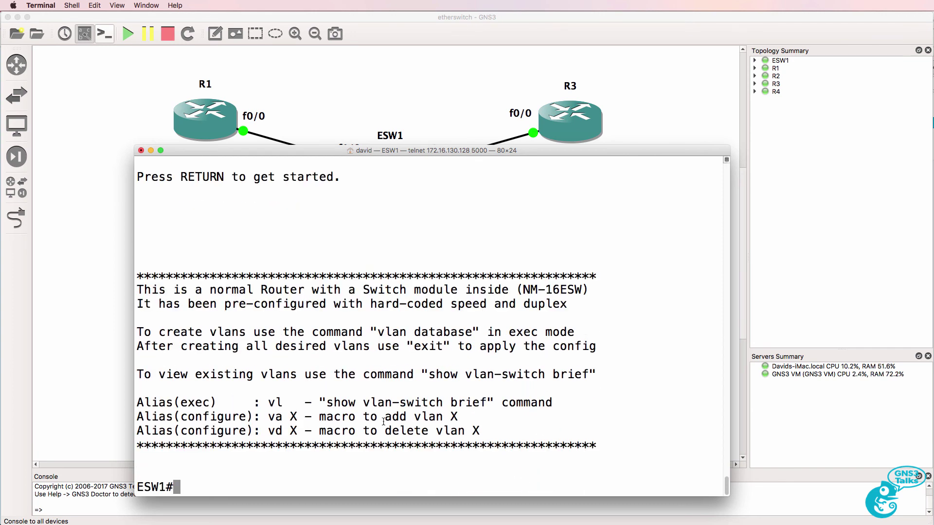
left_click_drag(269, 418, 297, 418)
Step: Create VLAN 2 with the va 2 macro in config mode and confirm it with vl
type("conf t")
key("Return")
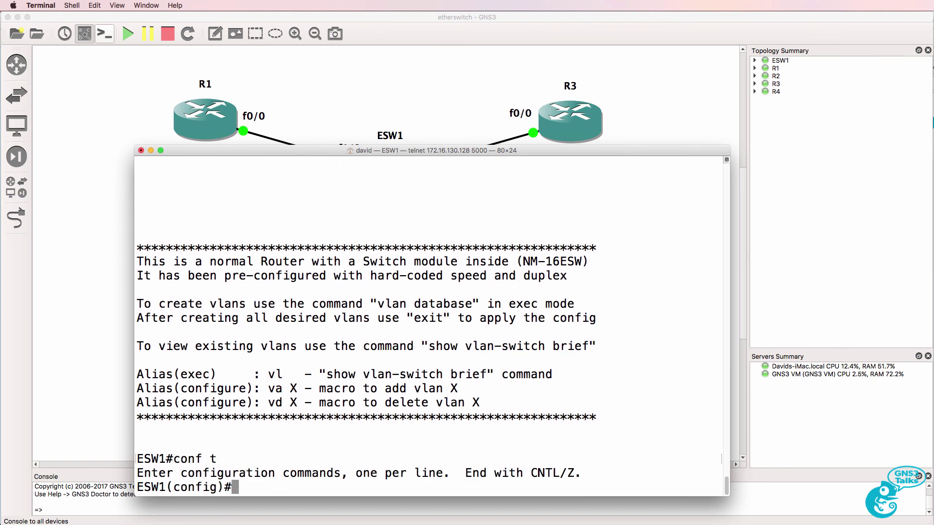
type("va 2")
key("Return")
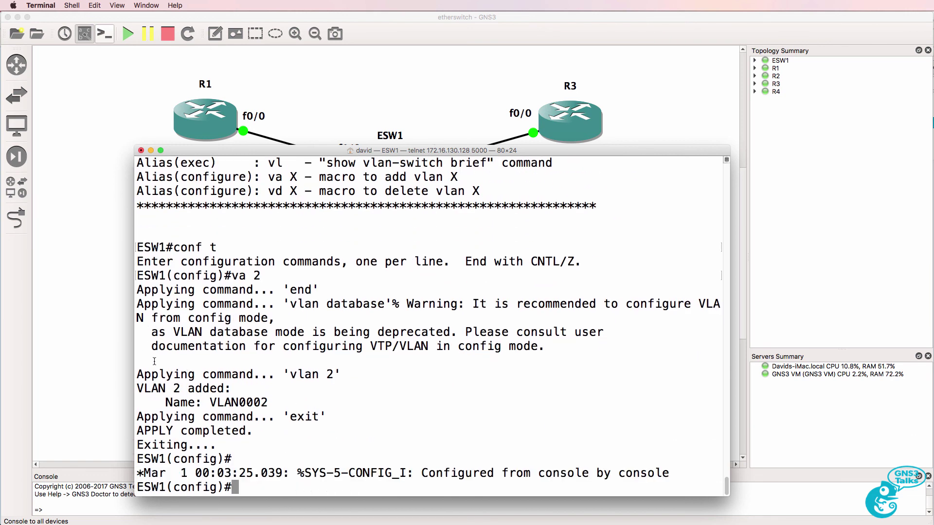
left_click_drag(158, 362, 375, 439)
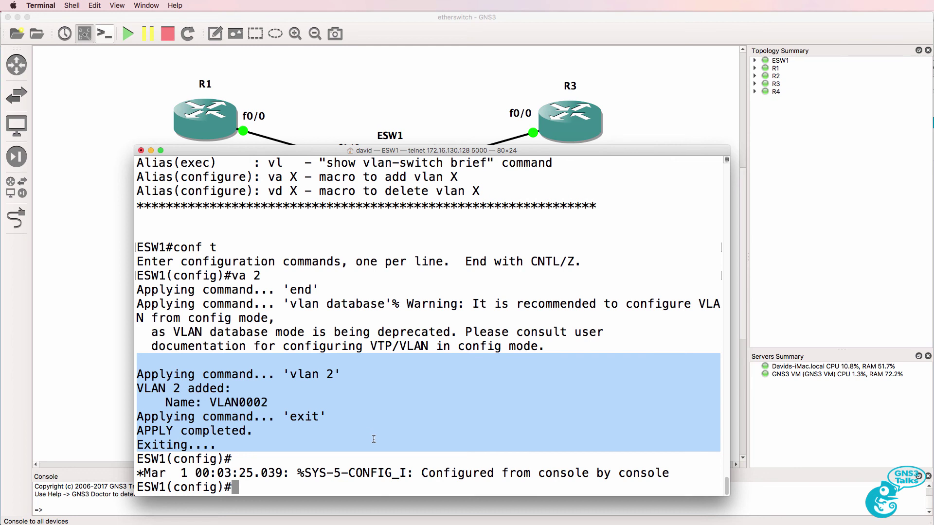
type("end")
key("Return")
type("vl")
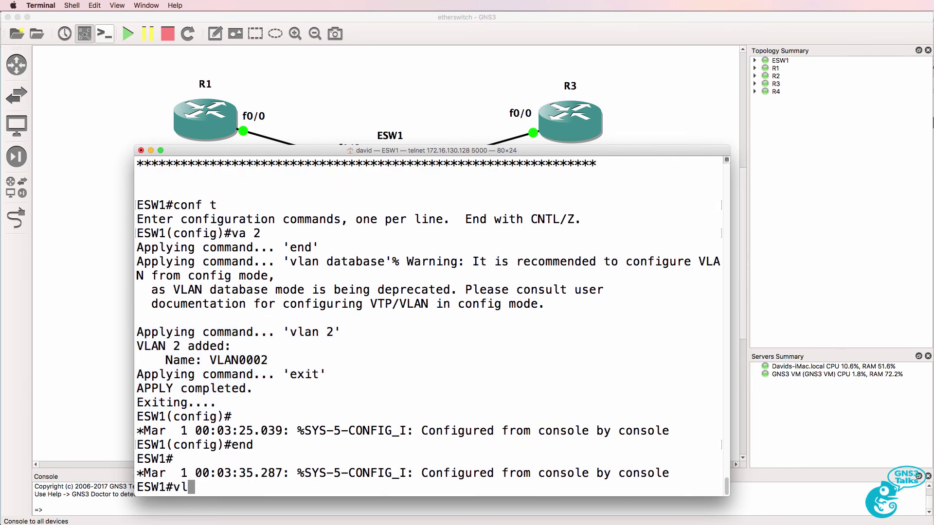
key("Return")
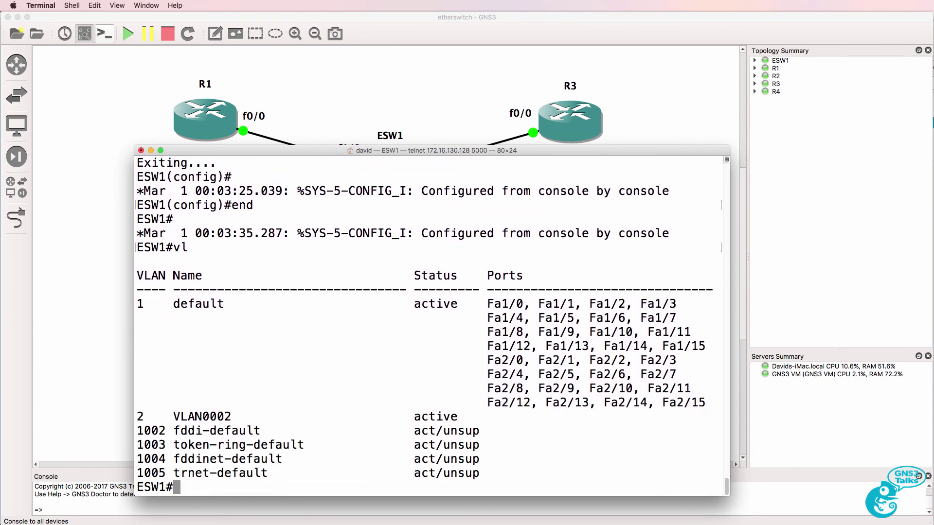
Step: Create VLAN 3 with the va 3 macro and confirm it with vl
type("conf t")
key("Return")
type("va 2")
key("BackSpace")
type("3")
key("Return")
type("end")
key("Return")
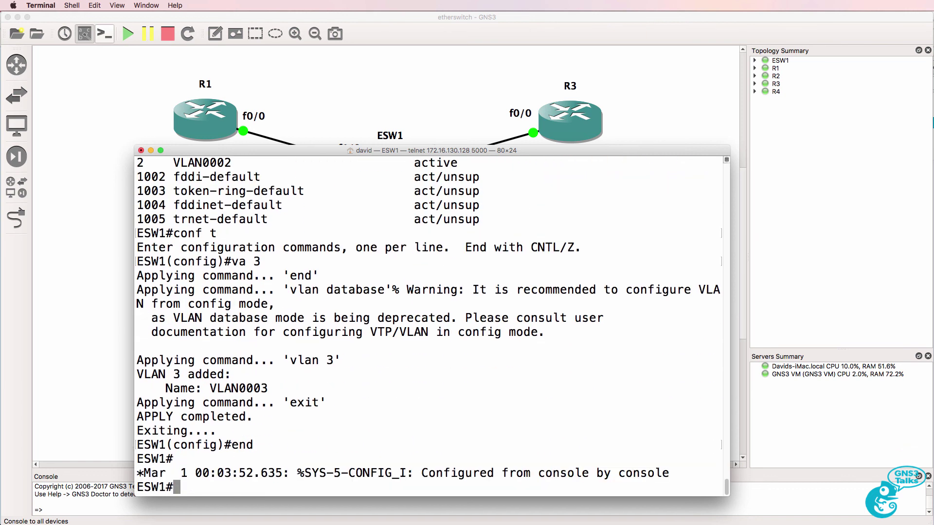
type("vl")
key("Return")
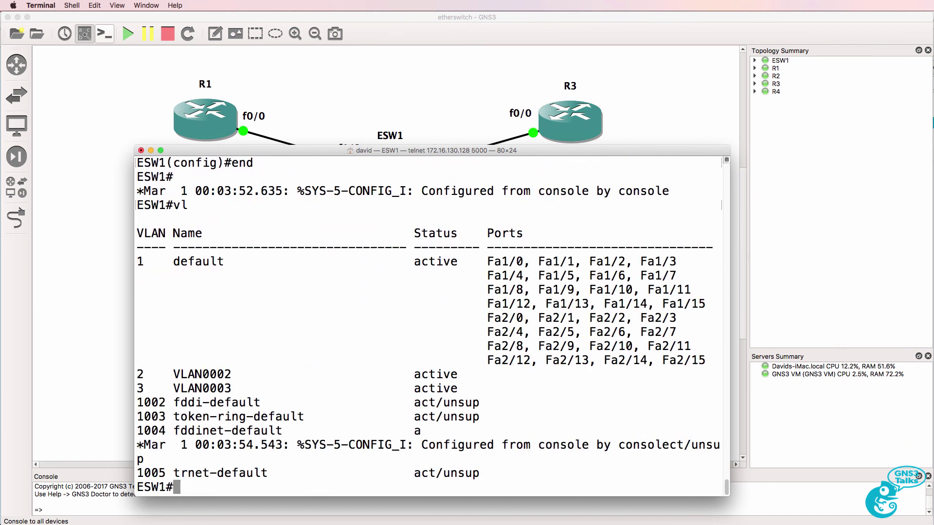
Step: Copy show vlan-switch brief from the banner, paste and run it, then switch to GNS3
key("Up")
key("Up")
key("Up")
key("Down")
key("Up")
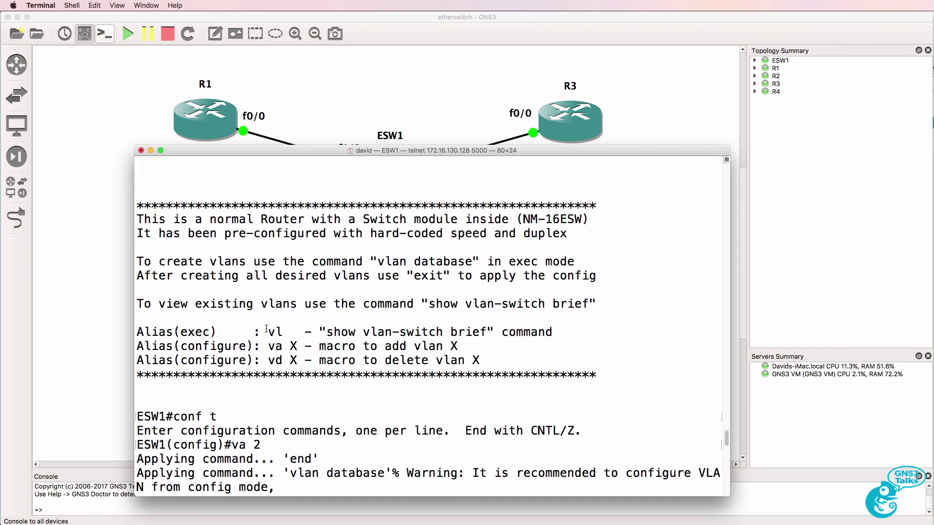
left_click_drag(266, 329, 473, 333)
right_click(473, 333)
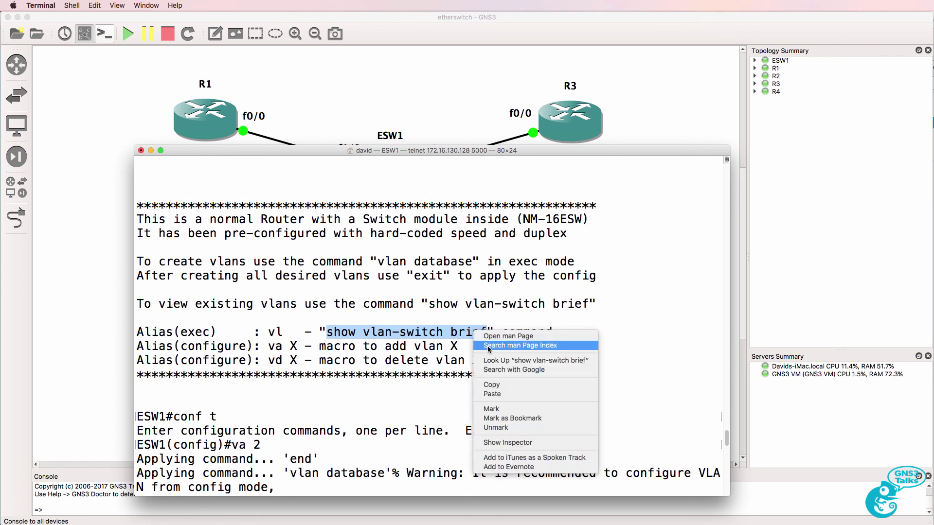
left_click(497, 387)
right_click(549, 346)
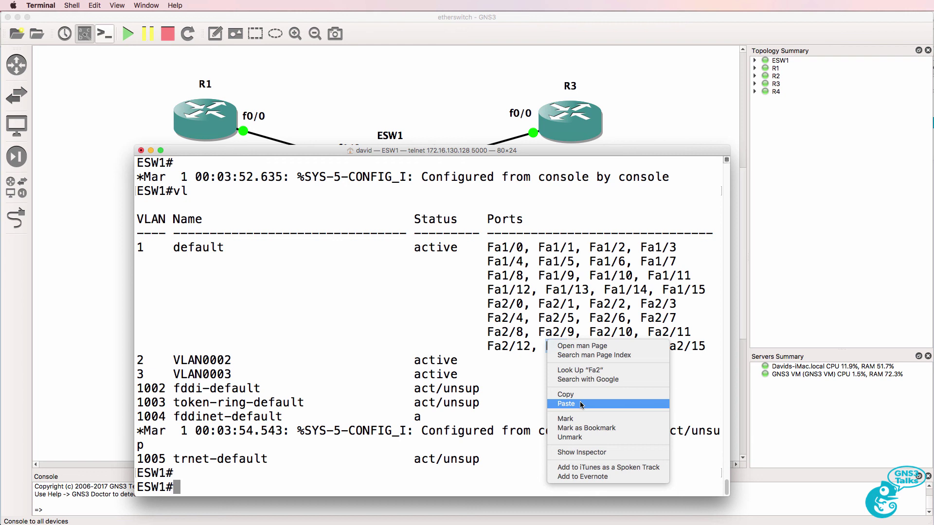
left_click(565, 404)
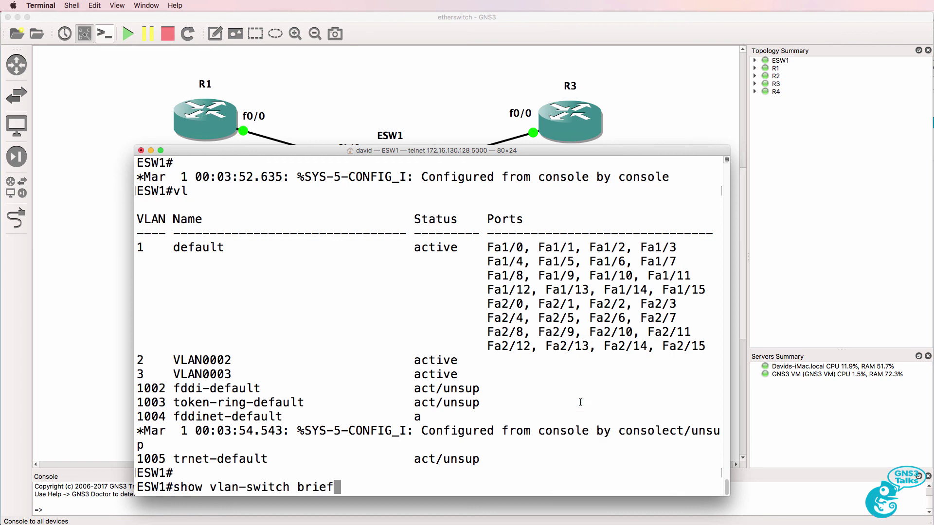
key("Return")
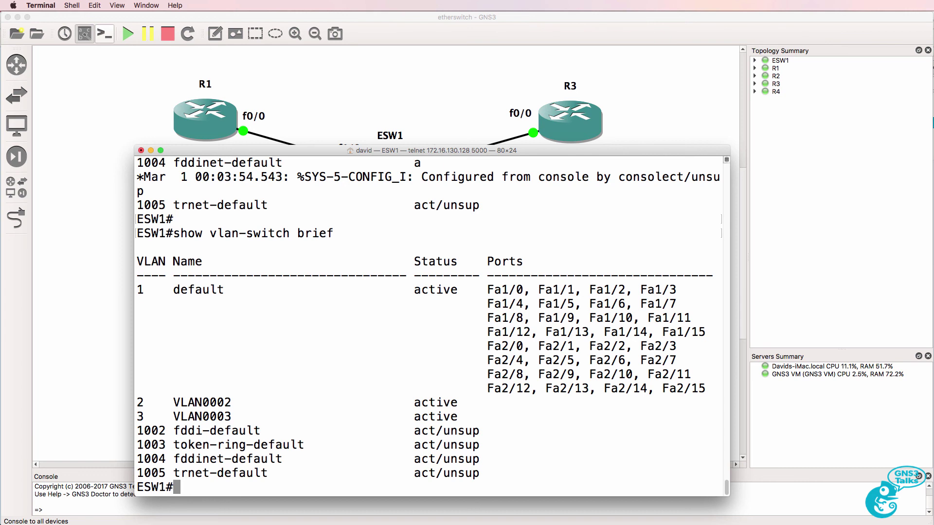
left_click(521, 62)
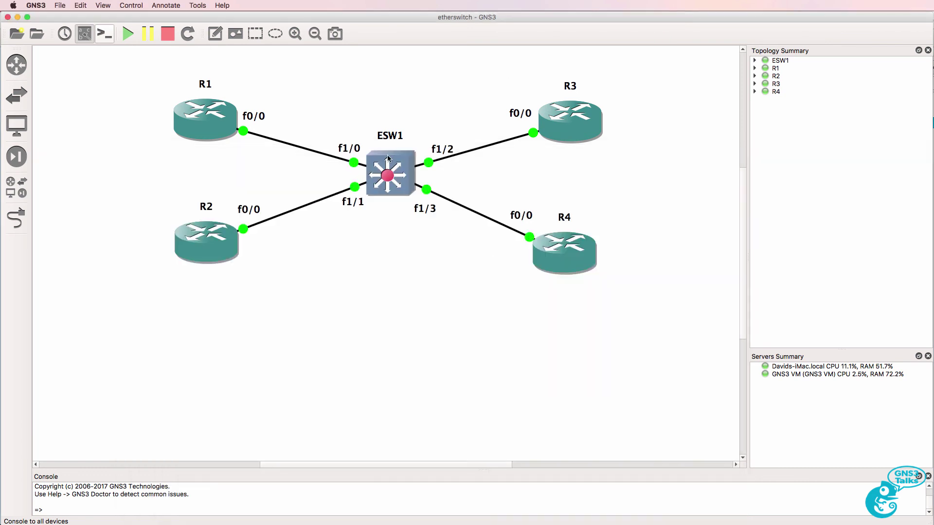
Step: Nudge ESW1's f1/3 port label slightly to the right
scroll(388, 163, "down", 1)
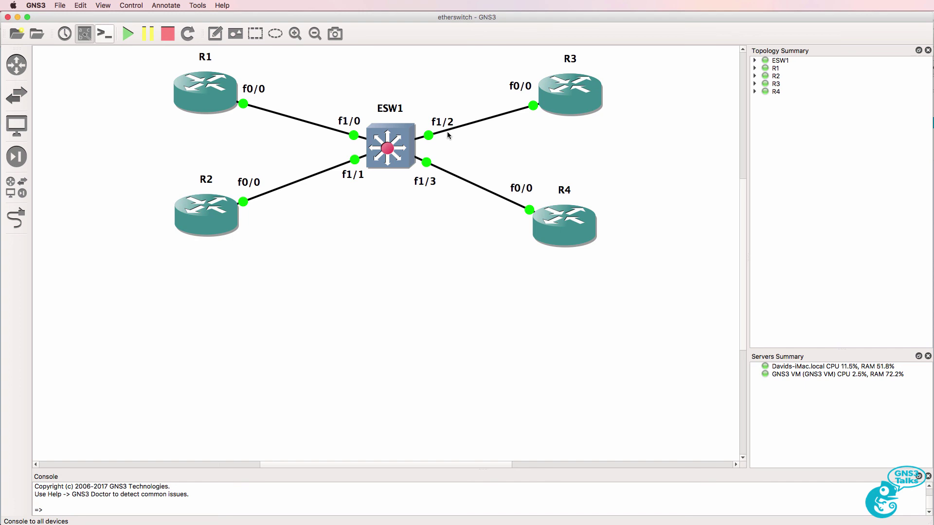
left_click_drag(432, 184, 445, 181)
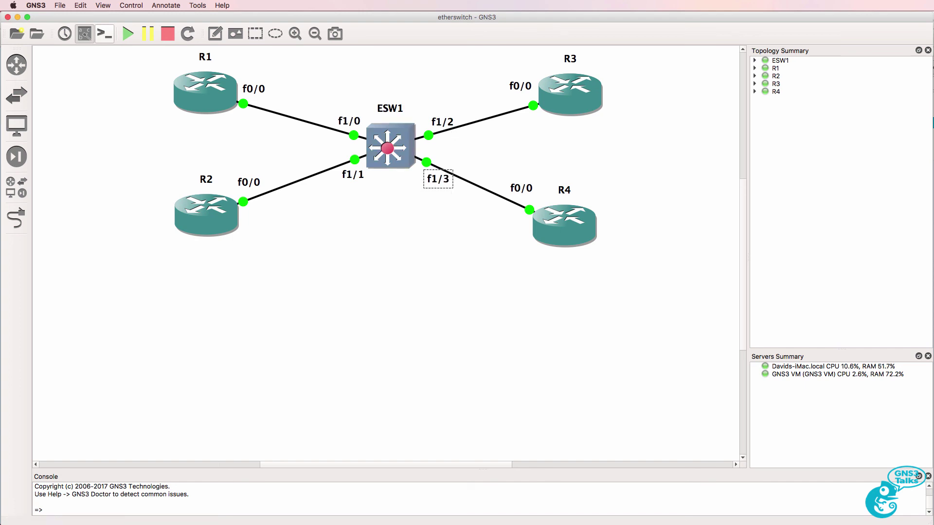
Step: Back on ESW1's console, set interface f1/0 to switchport mode access
key("super+Tab")
key("Return")
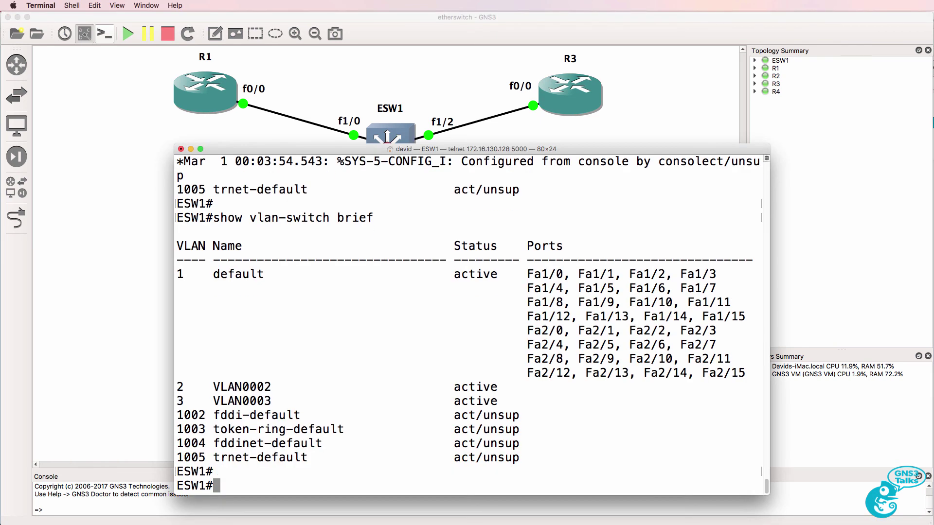
type("conf t")
key("Return")
type("int g0")
key("BackSpace")
key("BackSpace")
type("f1/0")
key("Return")
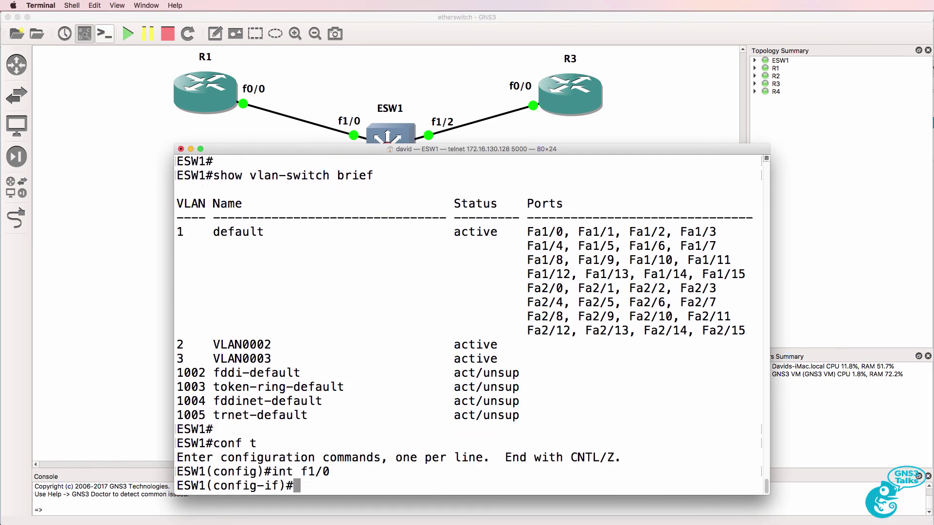
type("sw")
key("Tab")
type("mo")
key("Tab")
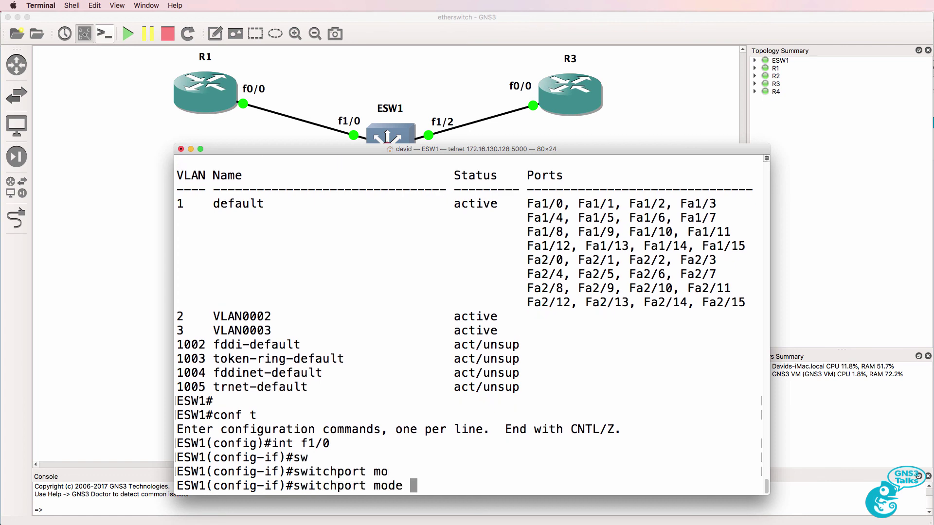
type("?")
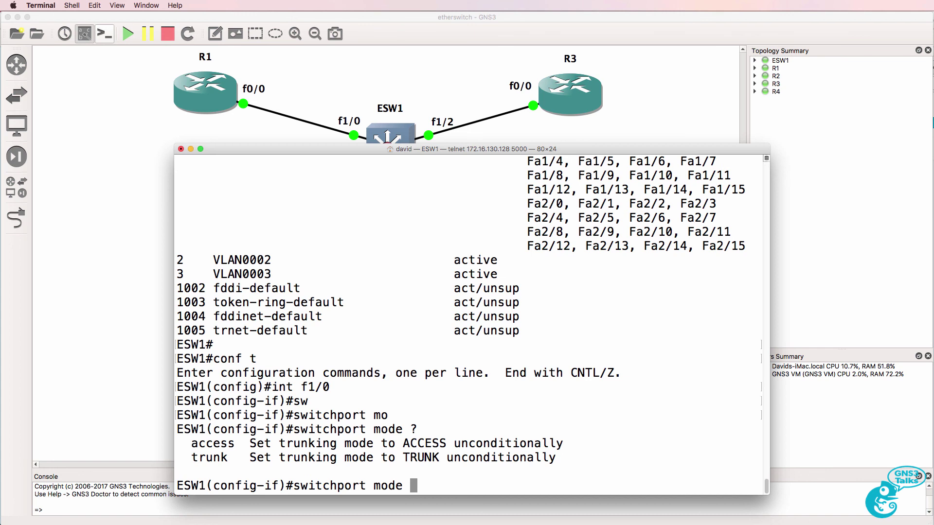
type("acc")
key("Tab")
type("?")
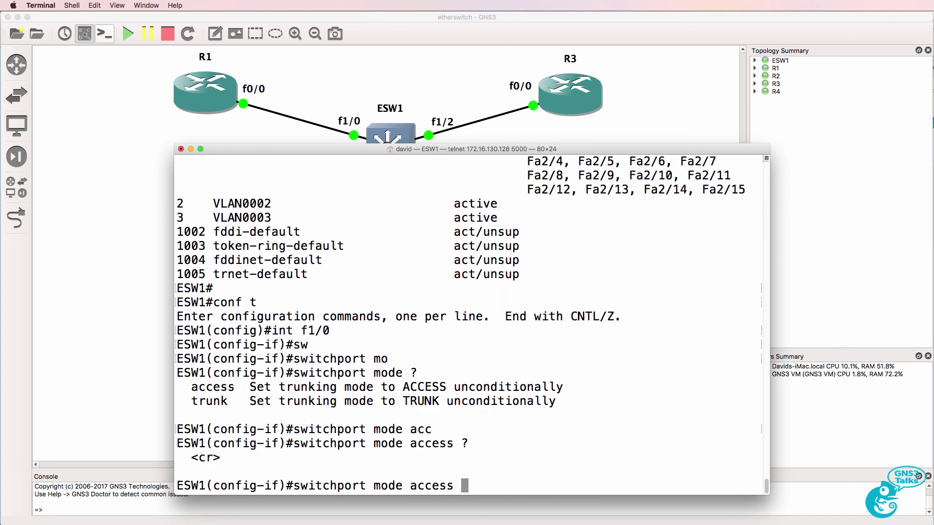
key("Return")
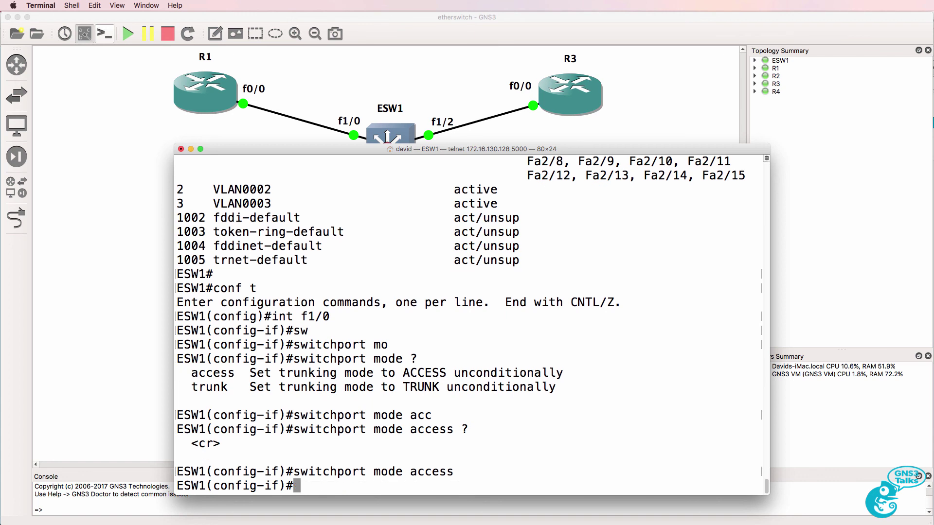
Step: Assign interface f1/0 to access VLAN 2
type("sw")
key("Tab")
type("acc")
key("Tab")
type("?vla")
key("Tab")
type("?2")
key("Return")
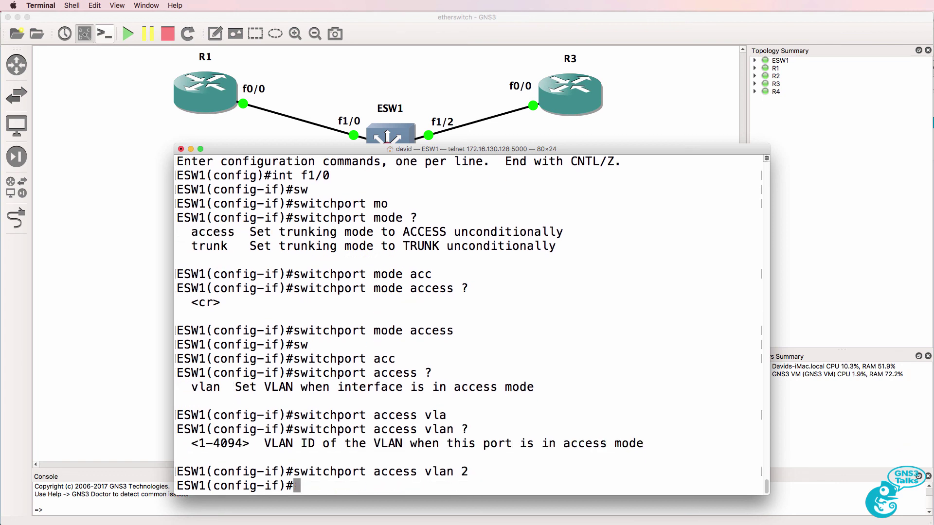
Step: Put interface f1/1 in access VLAN 2 as well and leave configuration mode
type("int f1/1")
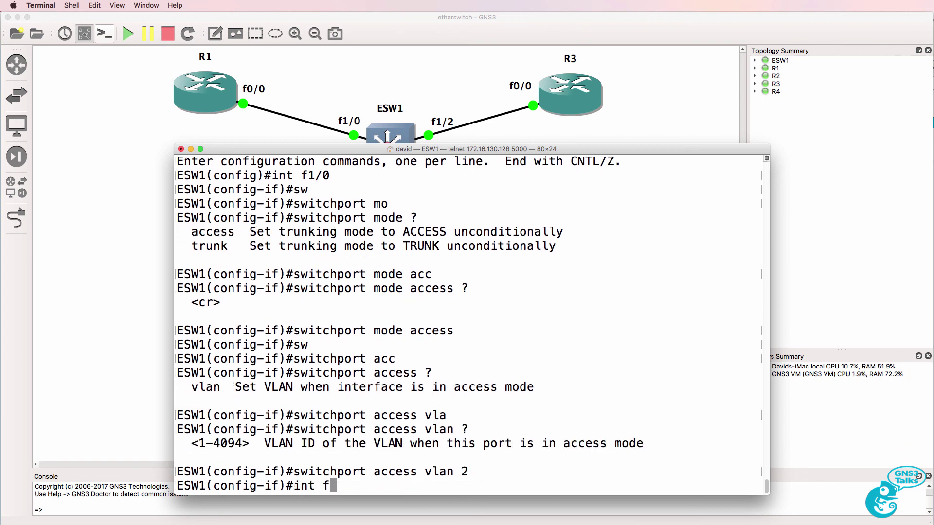
key("Return")
key("Up")
key("Up")
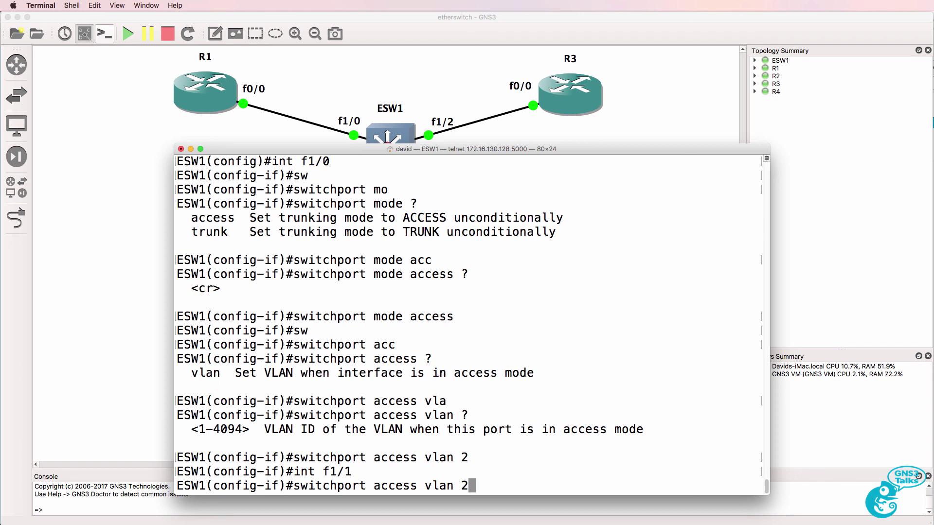
key("Return")
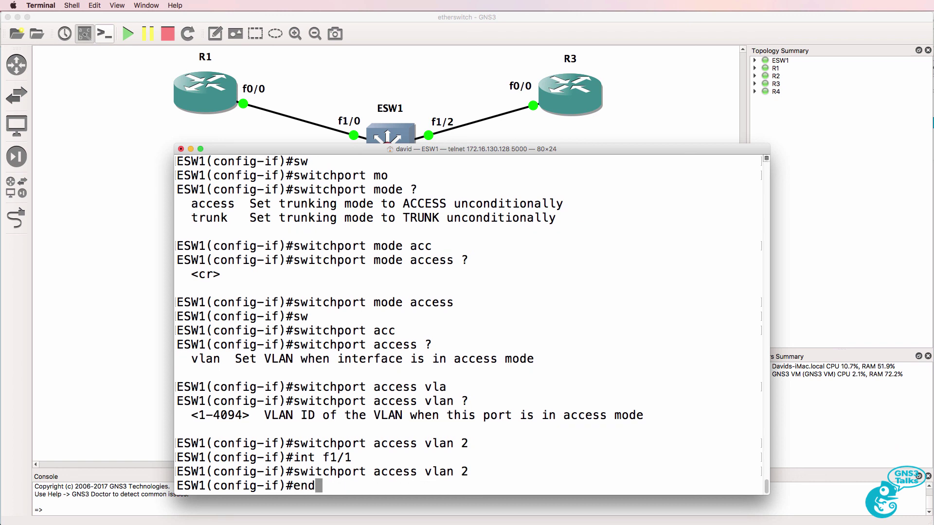
type("end")
key("Return")
Step: Show ESW1's running configuration with 'sh run' and page through it
type("sh run")
key("Return")
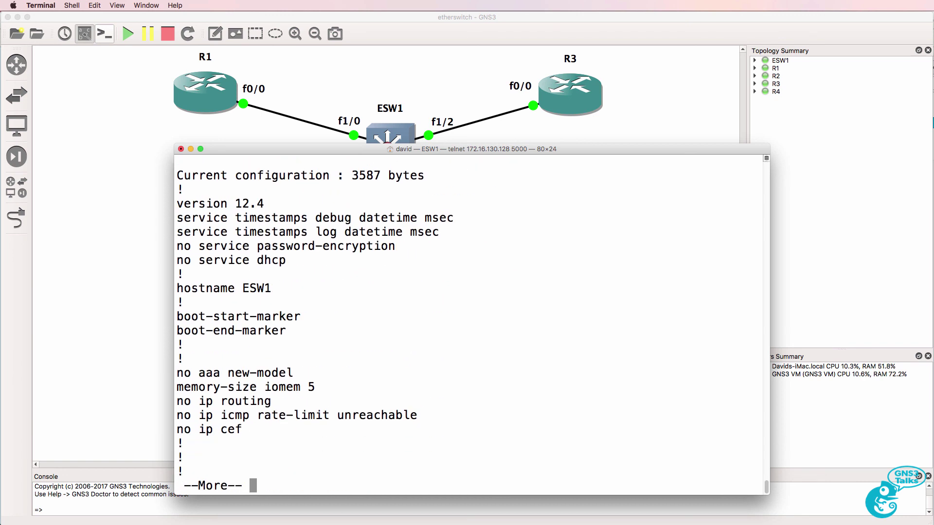
key("space")
key("space")
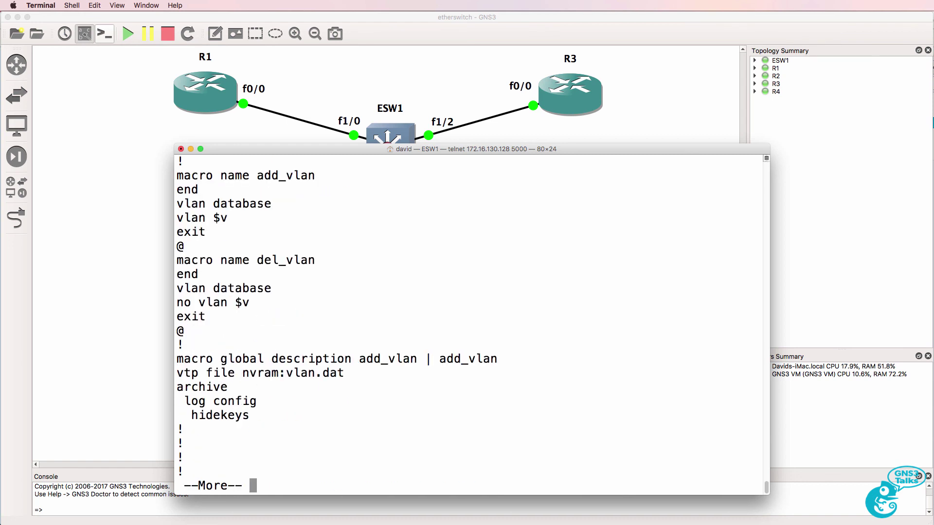
key("space")
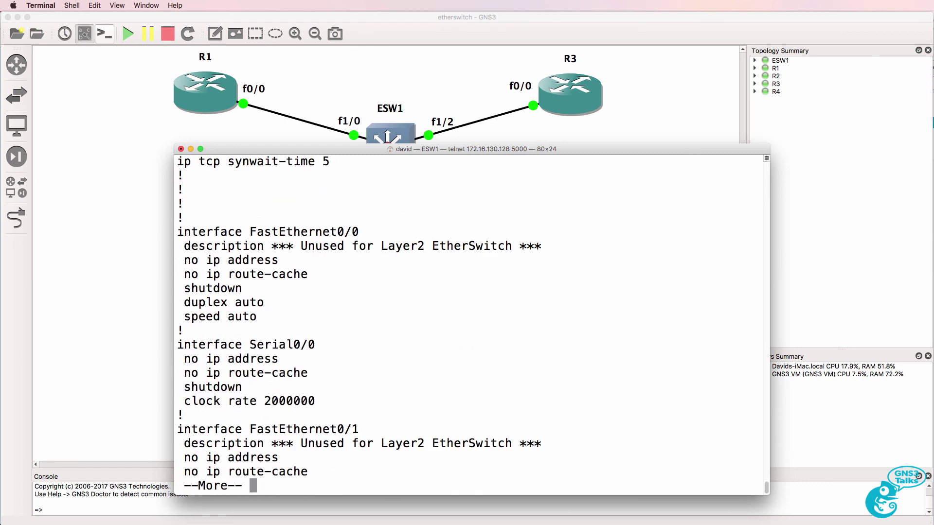
key("Return")
key("Return")
key("Return")
key("Return")
key("Return")
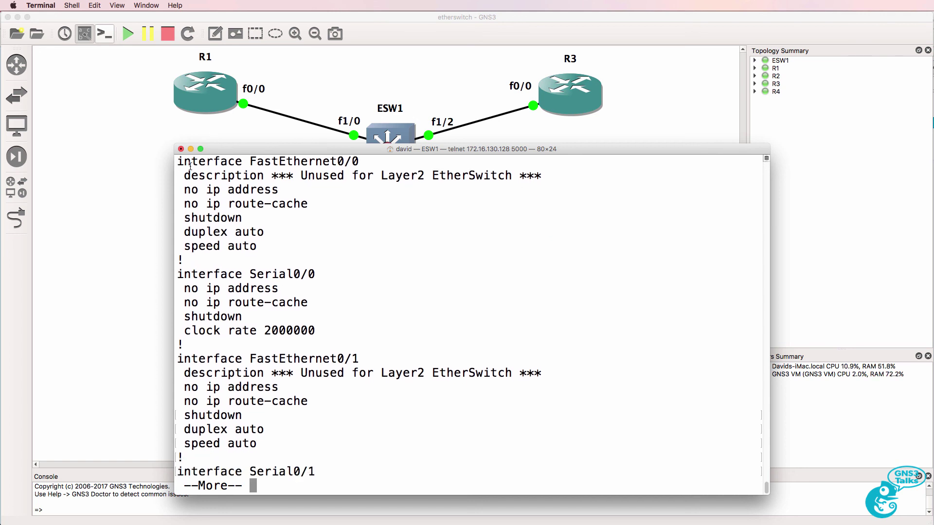
Step: Highlight the FastEthernet1/0 and 1/1 blocks and their switchport access vlan 2 lines
left_click_drag(180, 161, 472, 445)
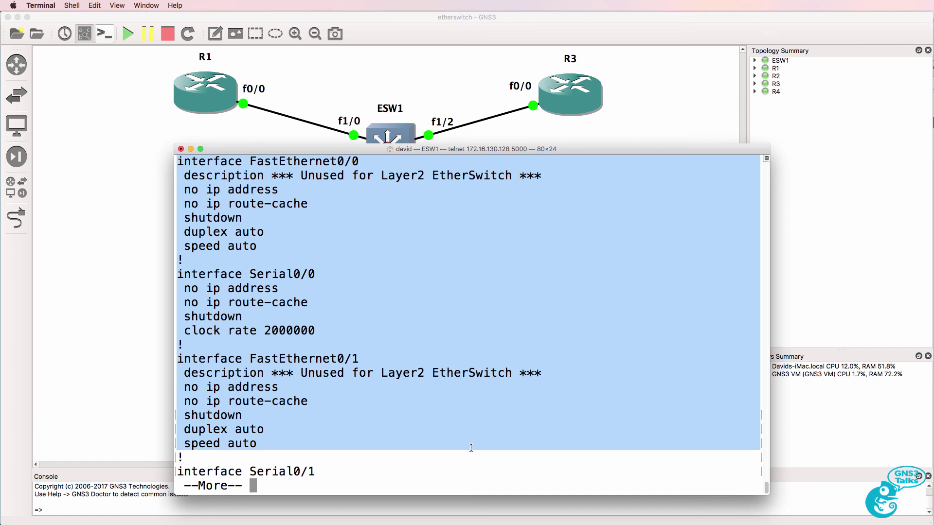
key("Return")
key("Return")
key("Return")
key("Return")
key("Return")
key("Return")
key("Return")
key("Return")
key("Return")
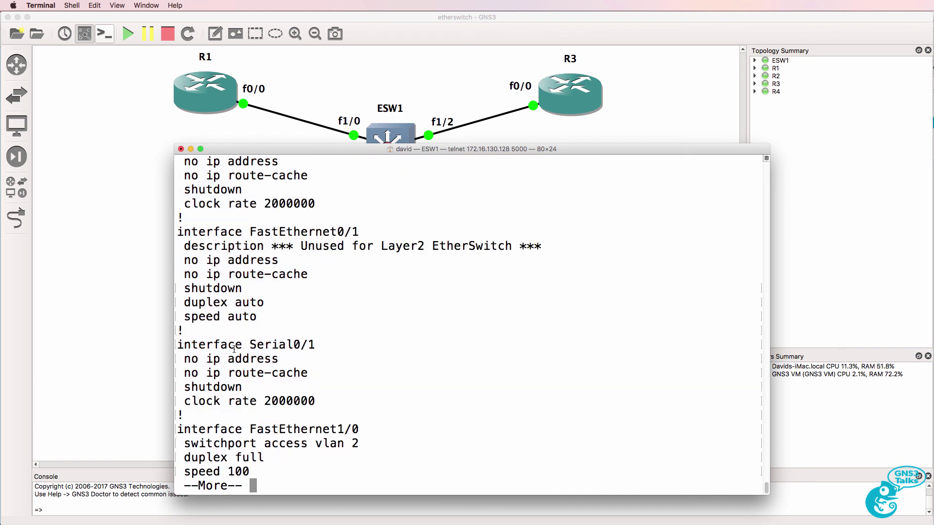
left_click_drag(224, 332, 395, 478)
key("Return")
key("Return")
key("Return")
key("Return")
key("Return")
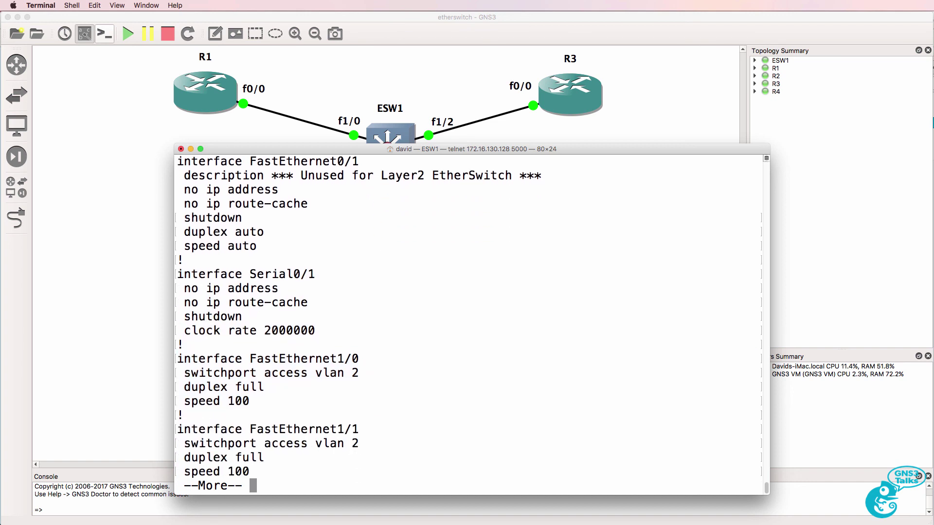
key("Return")
key("Return")
key("Return")
key("Return")
key("Return")
key("Return")
key("Return")
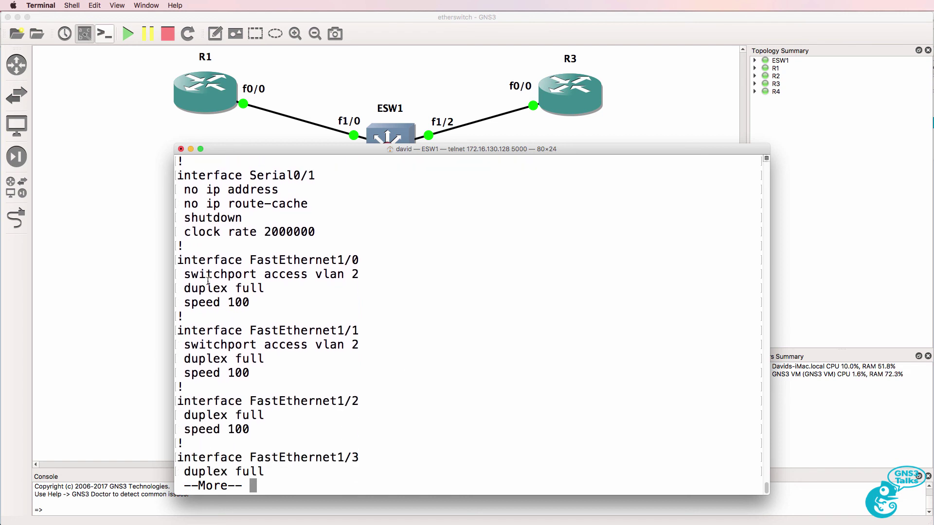
left_click_drag(180, 258, 384, 368)
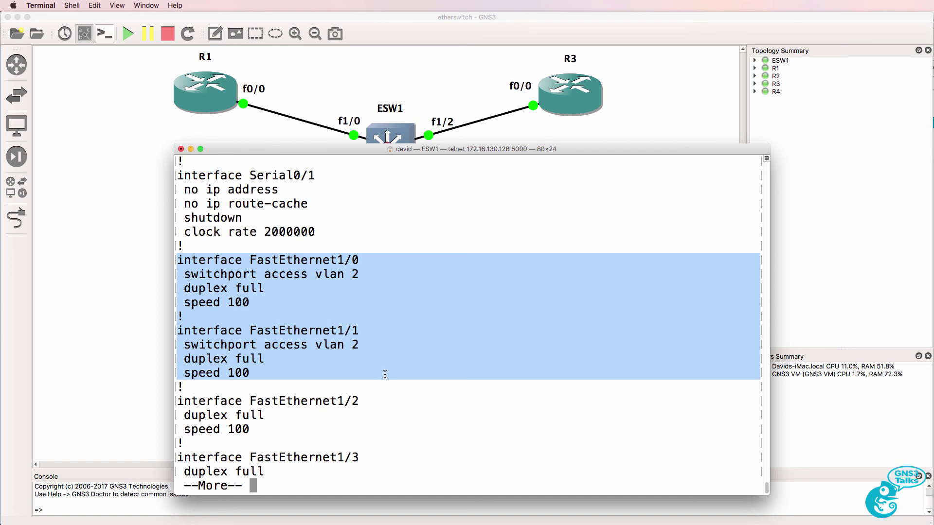
left_click_drag(359, 345, 68, 350)
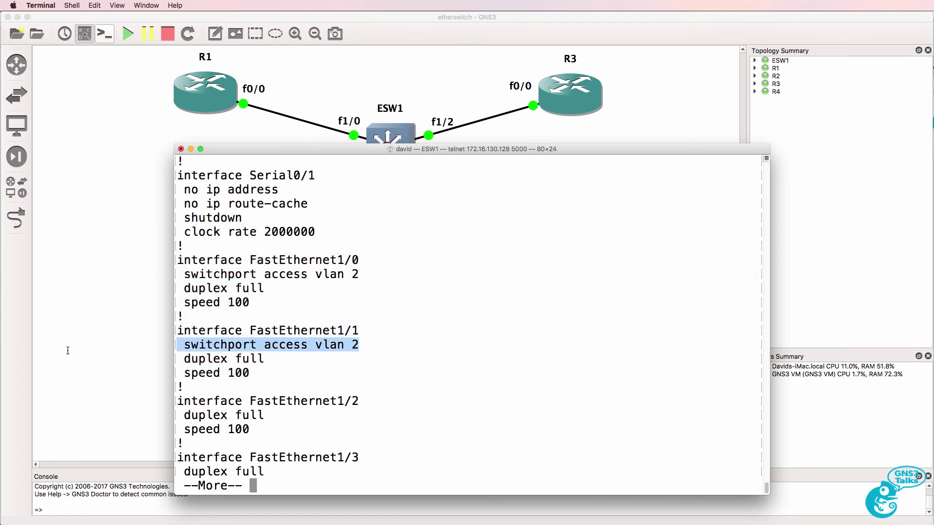
Step: In global configuration mode, put interface f1/1 in access VLAN 3
type("conf t")
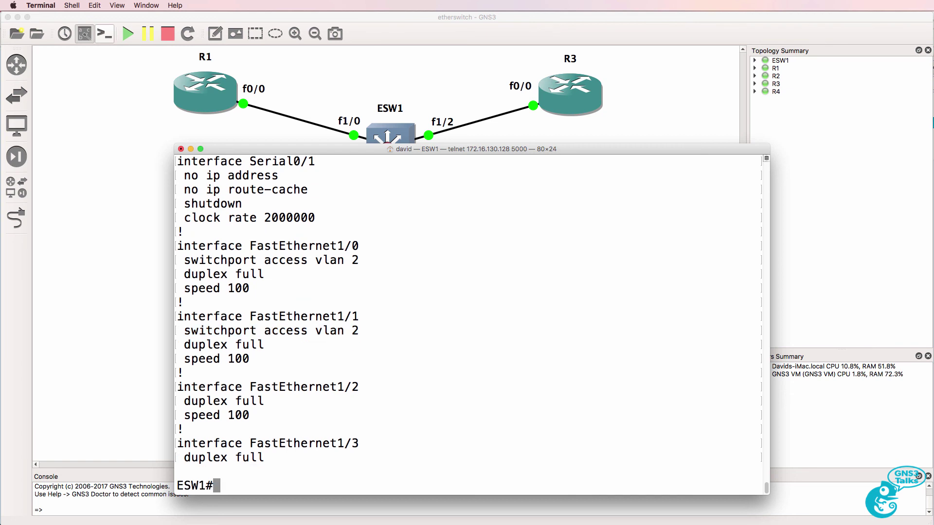
key("Return")
type("int f0")
key("BackSpace")
type("1/1")
key("Return")
type("sw")
key("Tab")
type("ac")
key("Tab")
type("vlan 2")
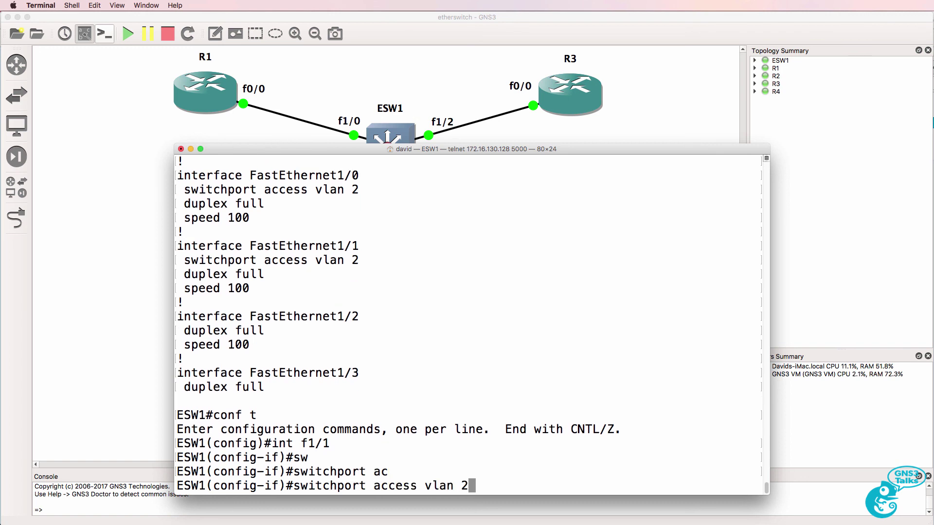
key("Return")
Step: Put f1/2 in access VLAN 3, exit, and check the VLAN table's VLAN 2 row (only Fa1/0)
type("int f1/2")
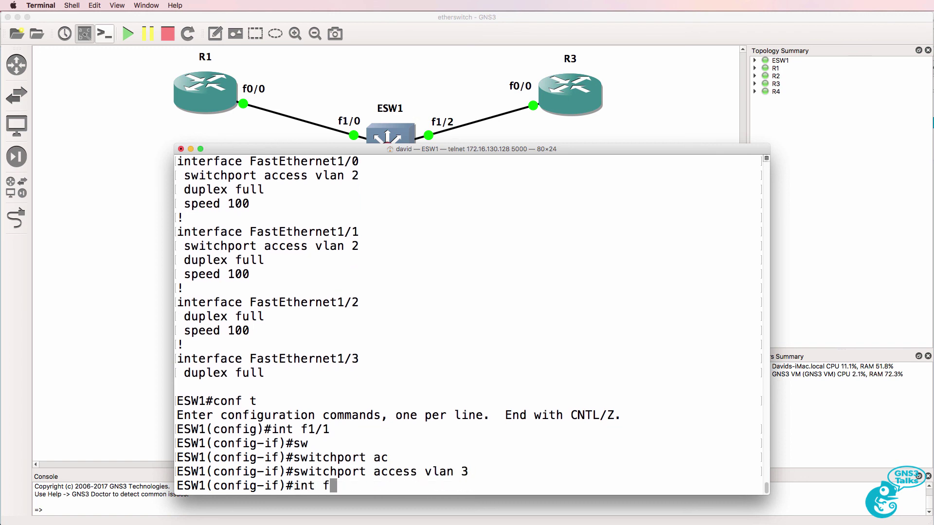
key("Return")
key("Up")
key("Up")
key("Return")
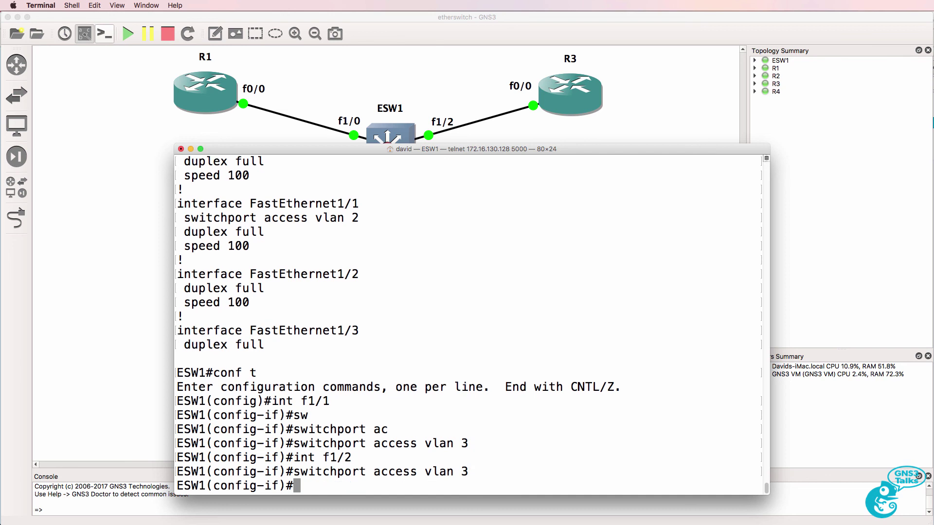
type("end")
key("Return")
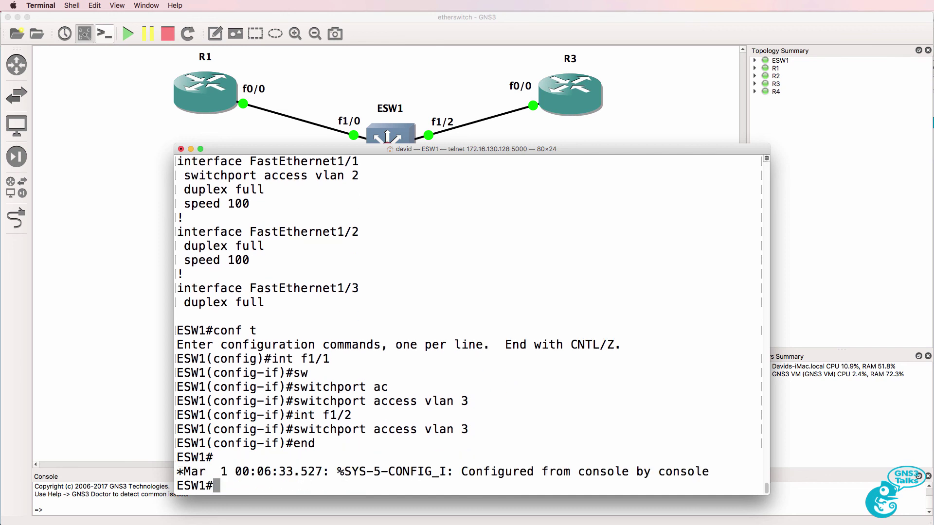
type("vl")
key("Return")
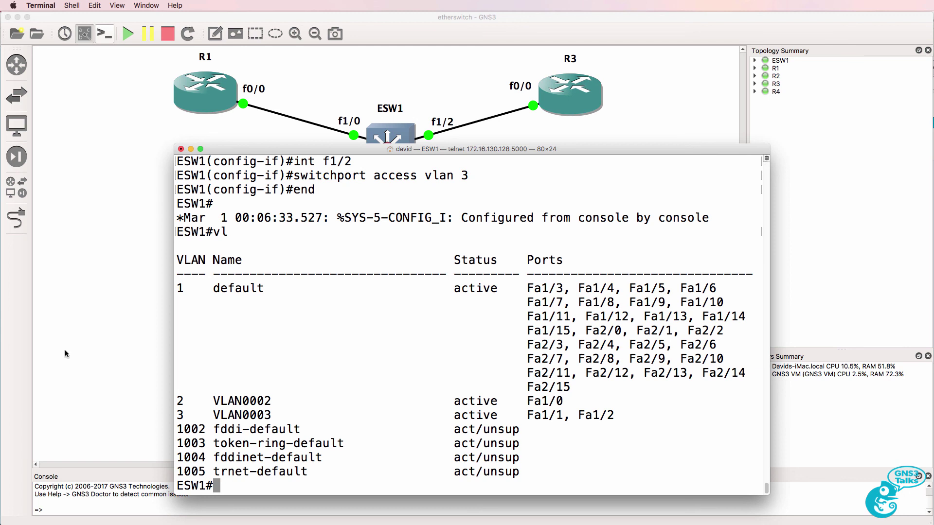
left_click_drag(180, 400, 626, 400)
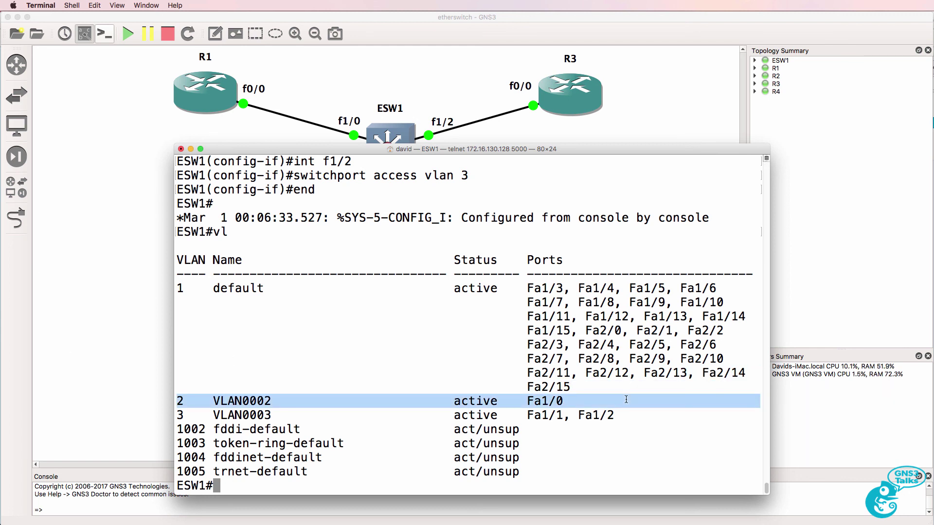
Step: In global configuration mode, set interface f1/1 to switchport access vlan 2
type("conf t")
key("Return")
type("nt")
key("BackSpace")
key("BackSpace")
type("int f0")
key("BackSpace")
type("1/1")
key("Return")
type("switchport access vlan 3")
key("BackSpace")
type("2")
key("Return")
Step: Assign interfaces f1/2 and f1/3 to access VLAN 3
type("int f1/2")
key("Return")
key("Up")
key("Up")
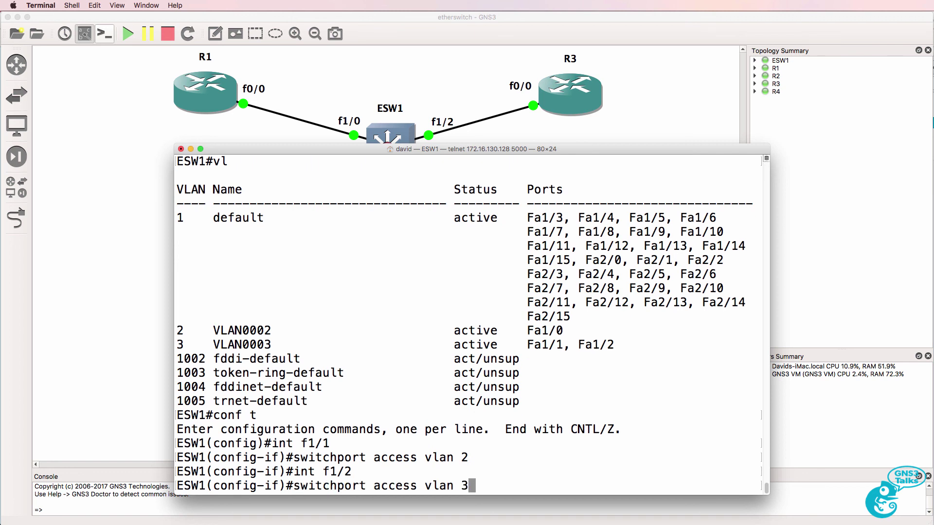
key("BackSpace")
type("3")
key("Return")
key("Up")
key("Up")
key("BackSpace")
type("3")
key("Return")
key("Up")
key("Up")
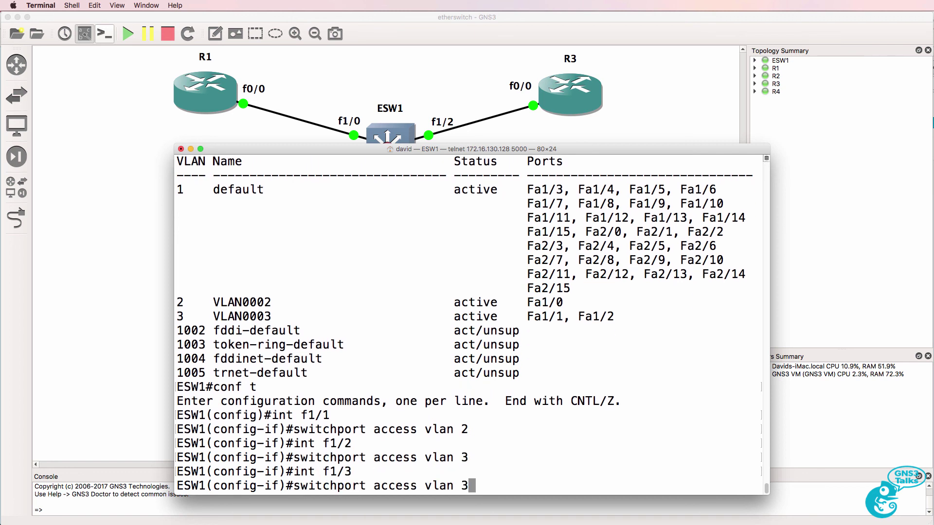
key("Return")
Step: Exit configuration and list the VLANs, highlighting Fa1/0 and Fa1/1 in VLAN 2
type("end")
key("Return")
type("vl")
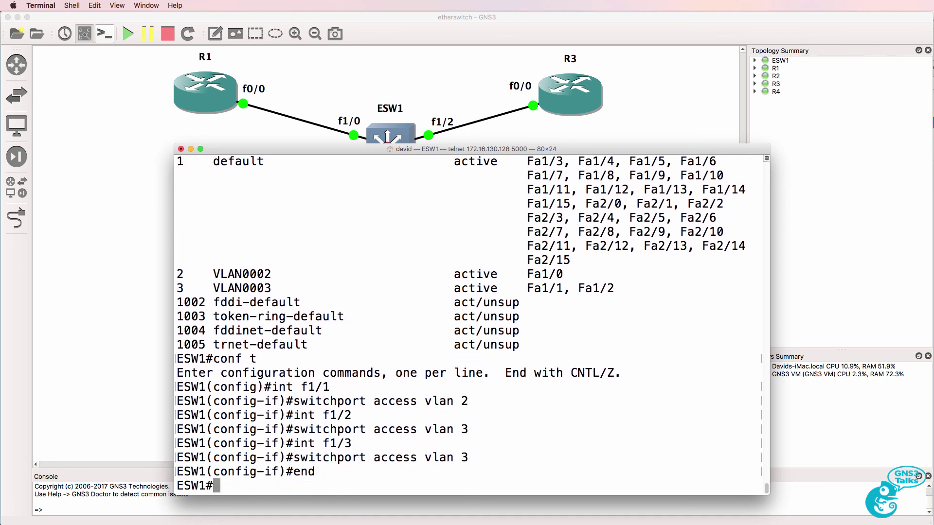
key("Return")
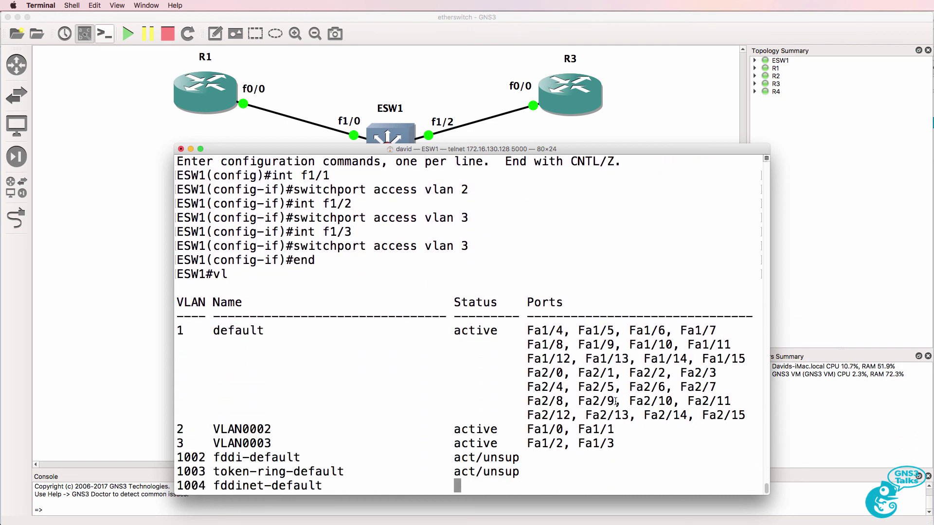
left_click_drag(519, 387, 612, 388)
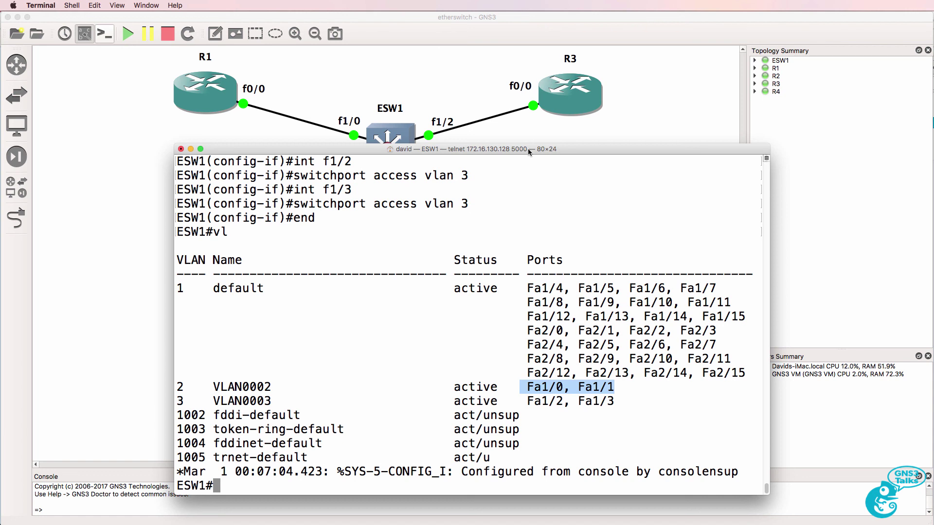
left_click(552, 138)
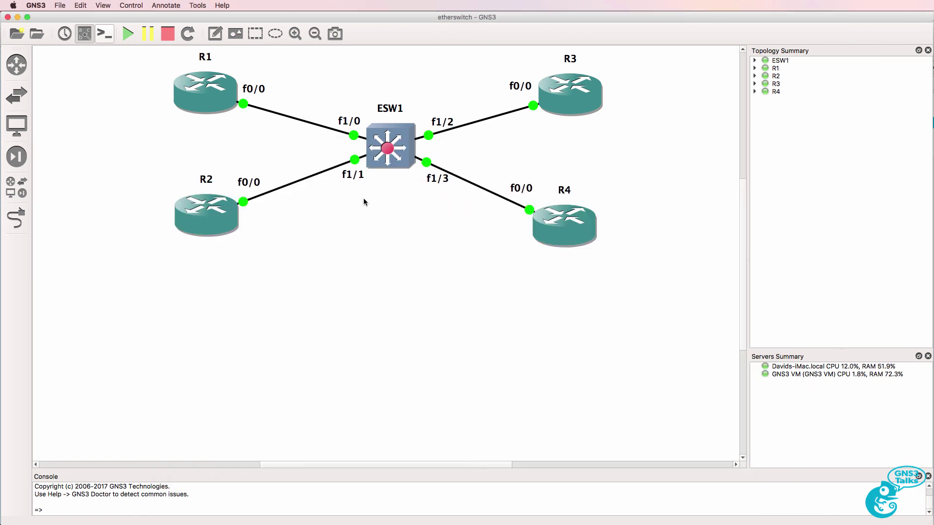
key("super+Tab")
left_click_drag(512, 401, 629, 406)
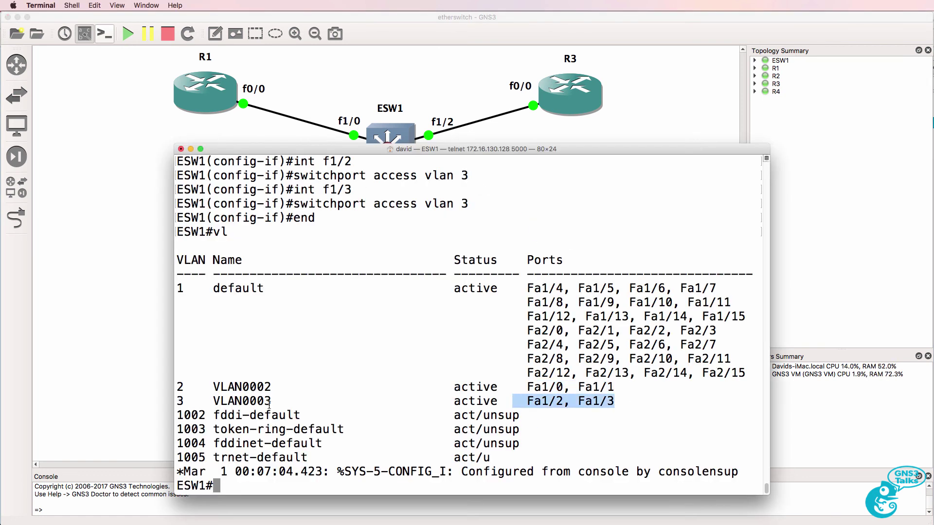
left_click_drag(271, 403, 124, 405)
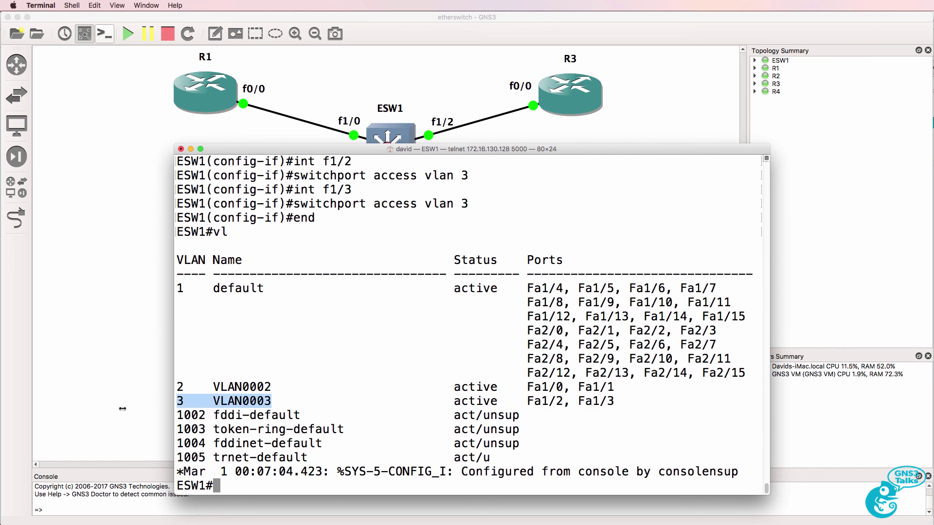